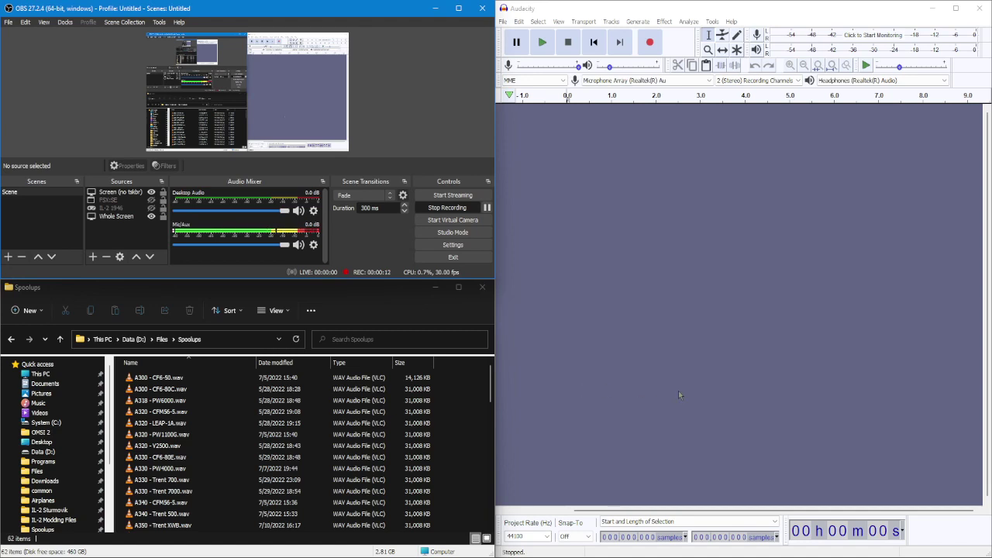
# Bring the empty Audacity window to the front beside the Spoolups folder.
pyautogui.click(679, 10)
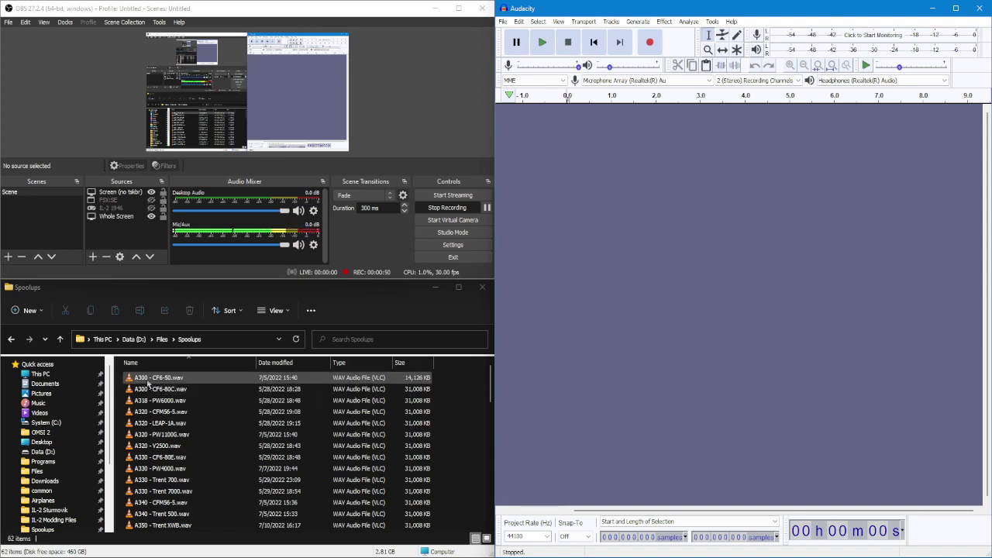
# Import A300 - CF6-50.wav, zoom in, and play the stretch from about 31.65 to 33.6 s.
pyautogui.moveTo(148, 382); pyautogui.dragTo(612, 357)
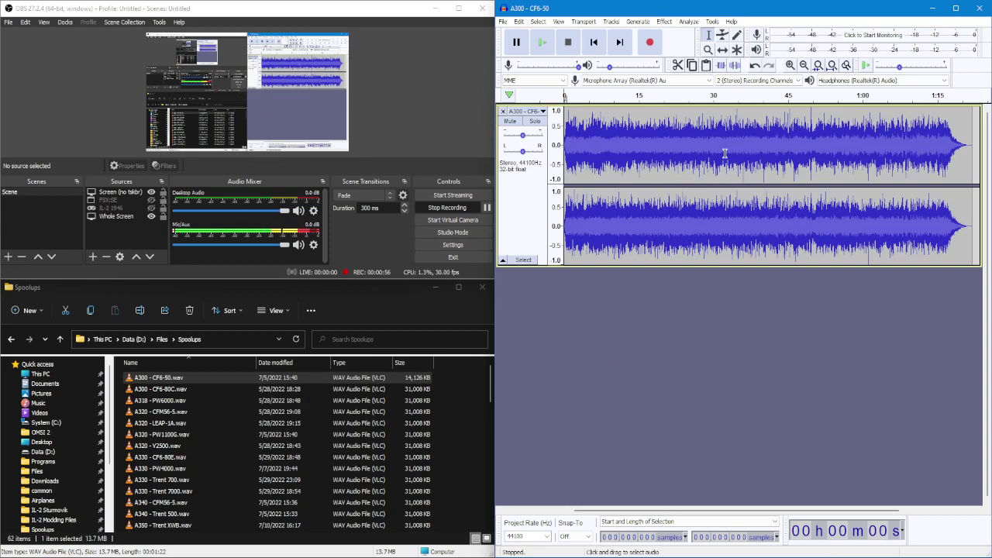
pyautogui.scroll(4, 725, 153)
pyautogui.scroll(1, 725, 152)
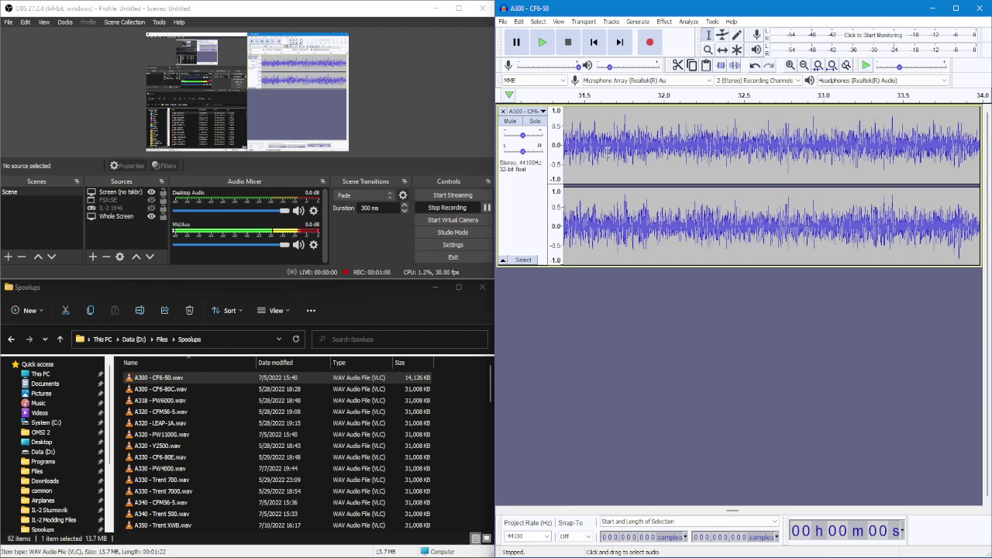
pyautogui.moveTo(607, 151); pyautogui.dragTo(920, 155)
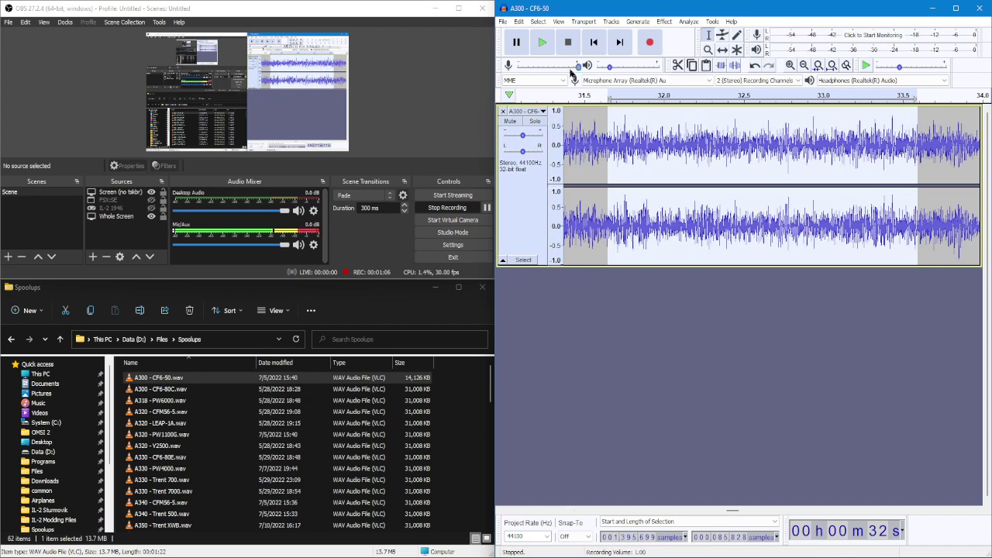
pyautogui.click(541, 41)
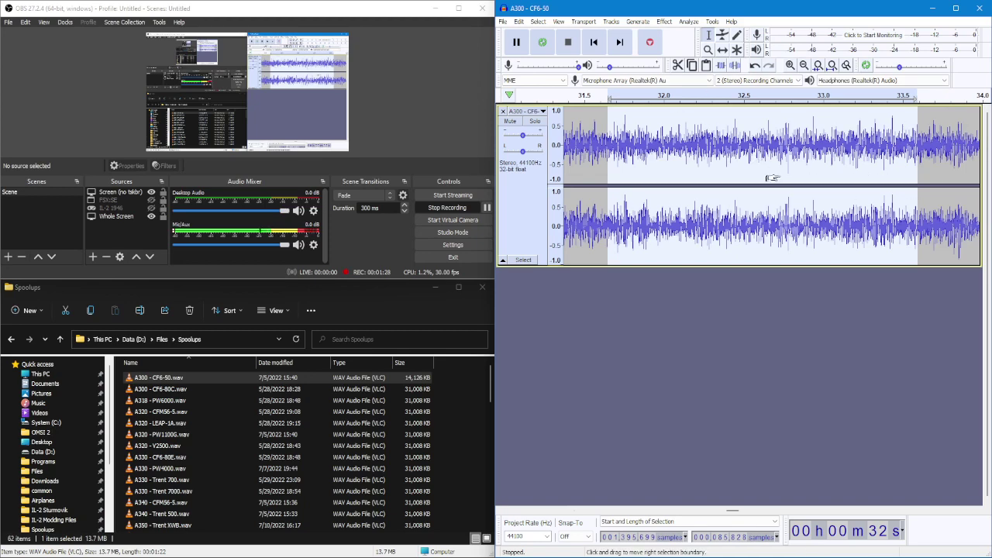
# Loop-play 31.4–33.4 s with Shift+Space, then stop with the cursor near 32.3 s.
pyautogui.keyDown('ctrl'); pyautogui.scroll(-1, 691, 160); pyautogui.keyUp('ctrl')
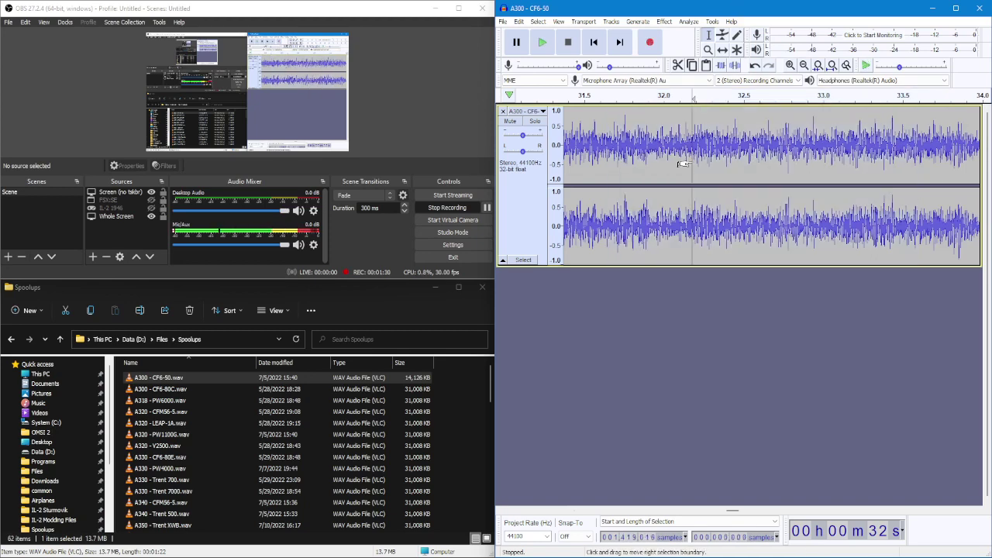
pyautogui.moveTo(632, 147); pyautogui.dragTo(792, 143)
pyautogui.press('shift')
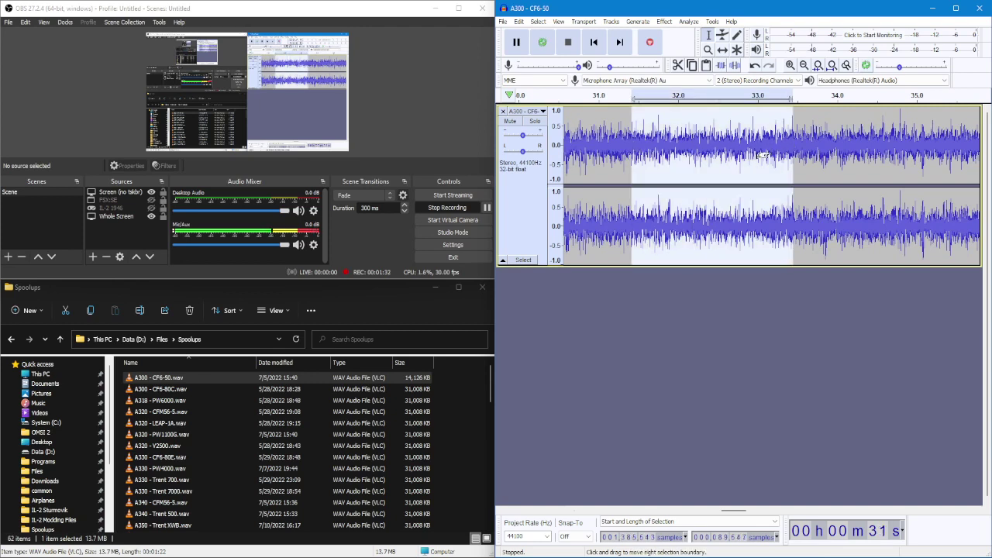
pyautogui.hotkey('shift', 'space')
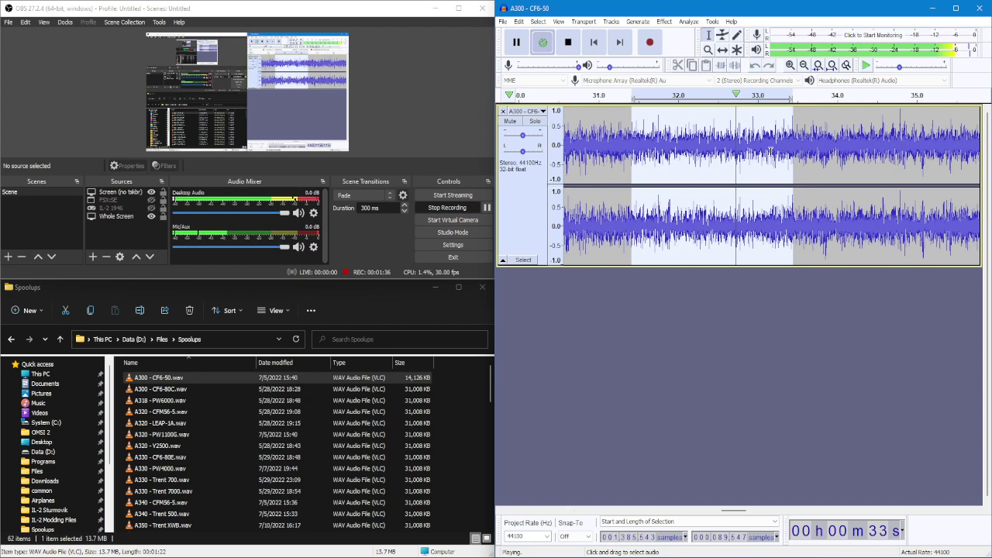
pyautogui.click(700, 145)
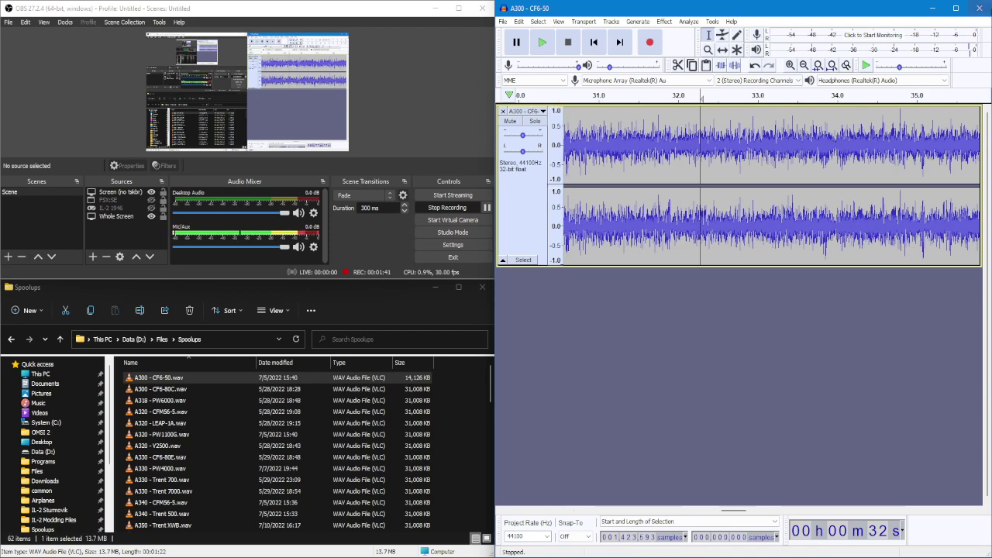
# Close Audacity without saving and launch Audacity.exe from D:\Programs\AudacityWithLoopMode.
pyautogui.click(979, 8)
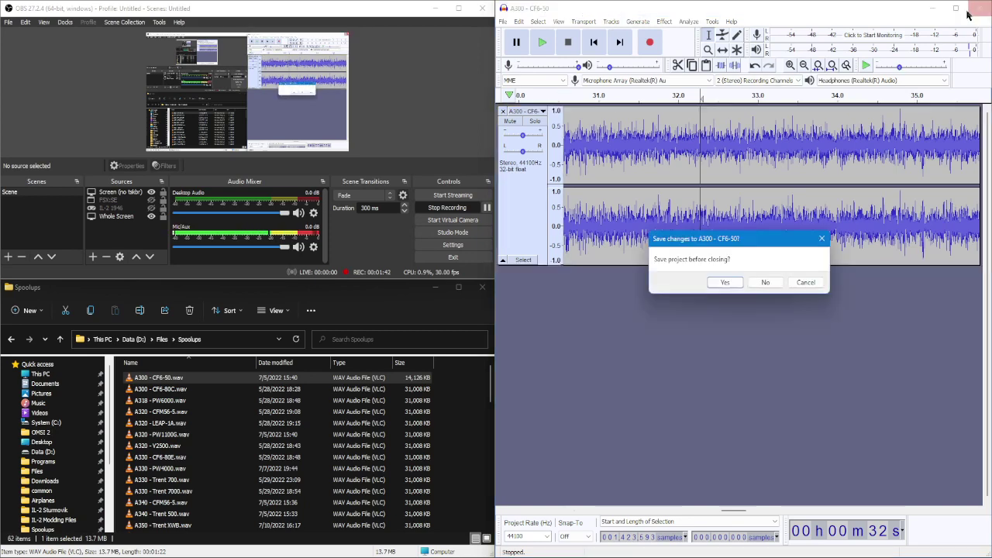
pyautogui.click(765, 283)
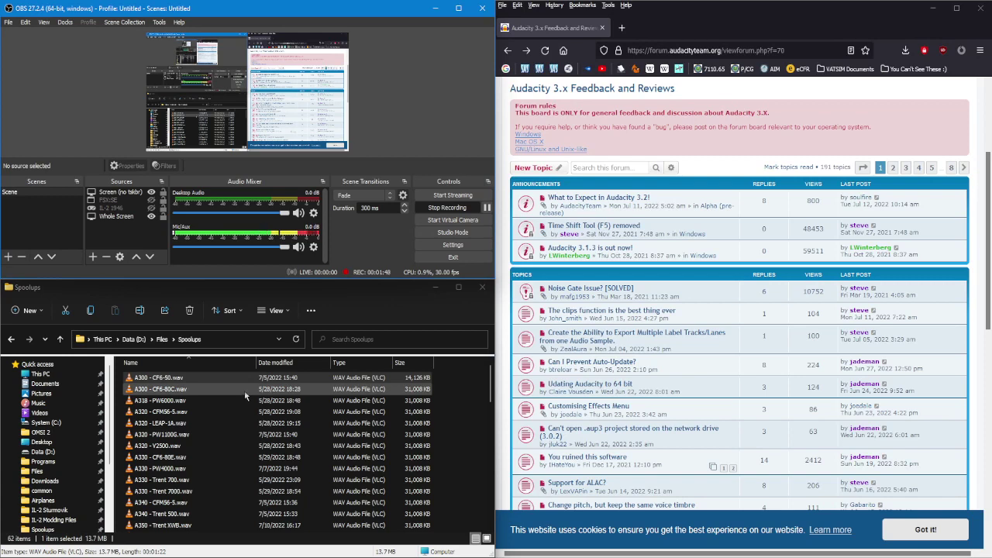
pyautogui.hotkey('alt', 'Left')
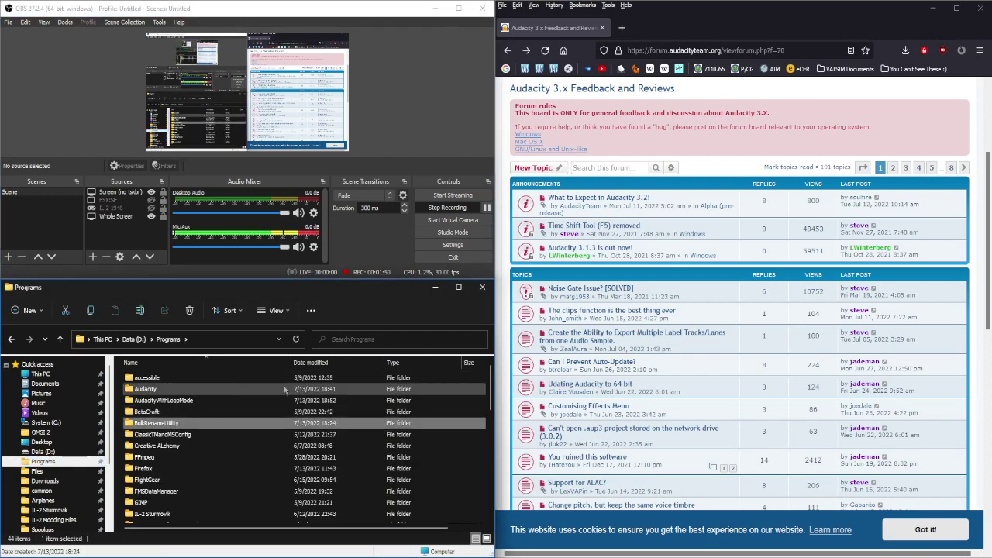
pyautogui.doubleClick(286, 389)
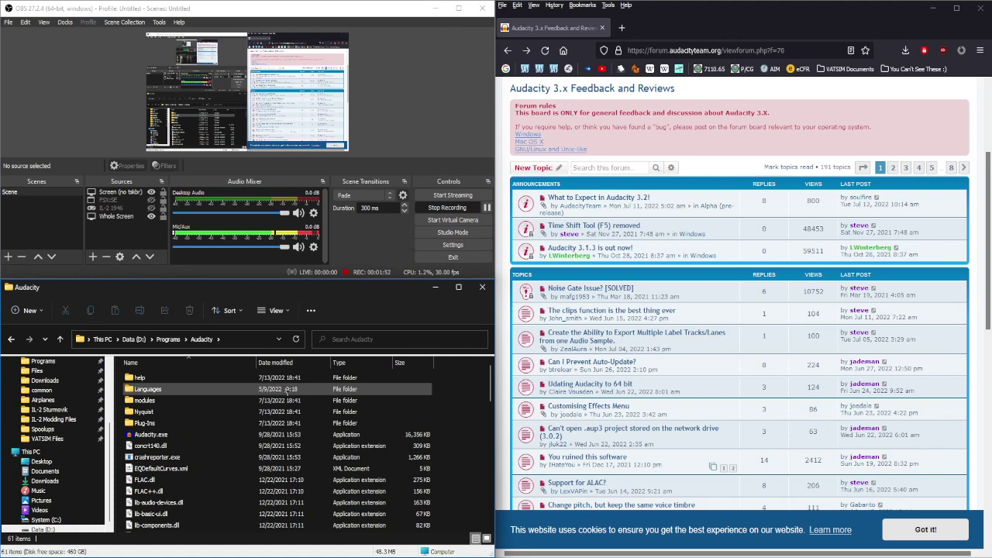
pyautogui.hotkey('alt', 'Left')
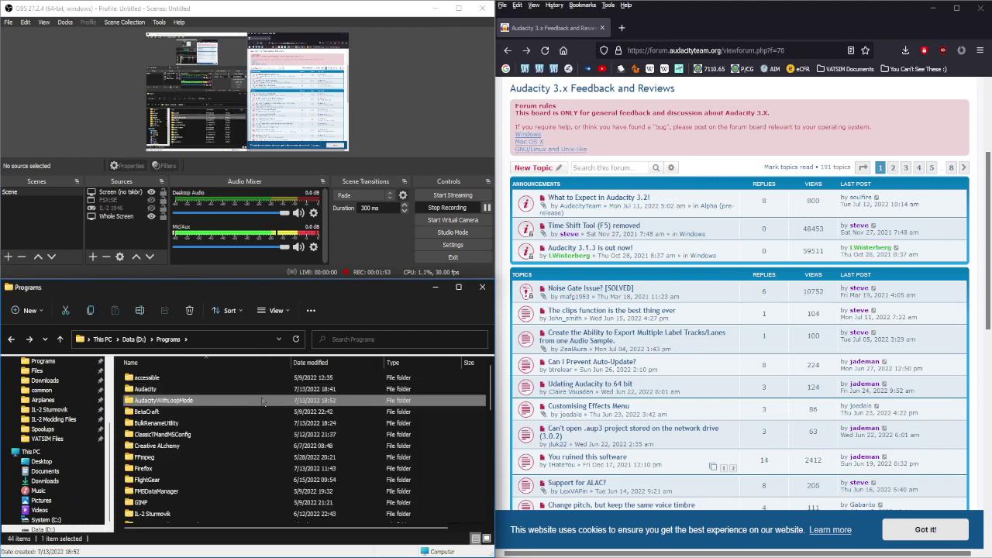
pyautogui.doubleClick(264, 400)
pyautogui.doubleClick(178, 437)
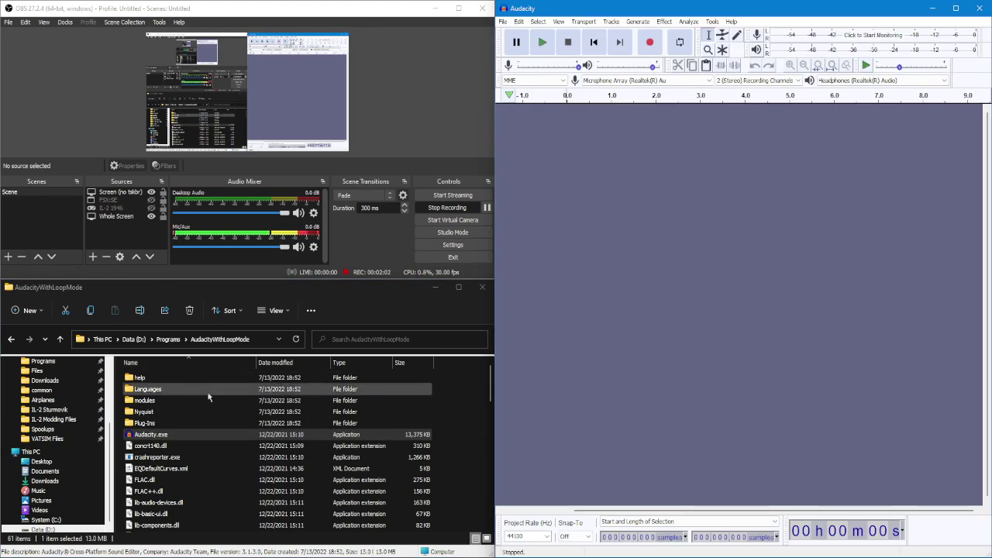
# Return to the Spoolups folder and import B727 - JT8D.wav into Audacity.
pyautogui.click(10, 341)
pyautogui.click(11, 341)
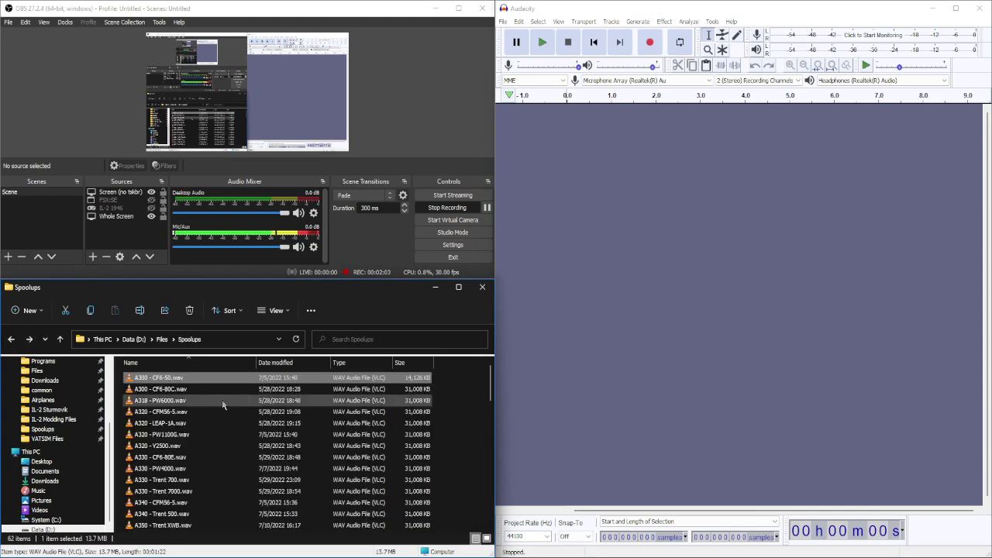
pyautogui.scroll(-3, 188, 465)
pyautogui.moveTo(188, 468); pyautogui.dragTo(809, 401)
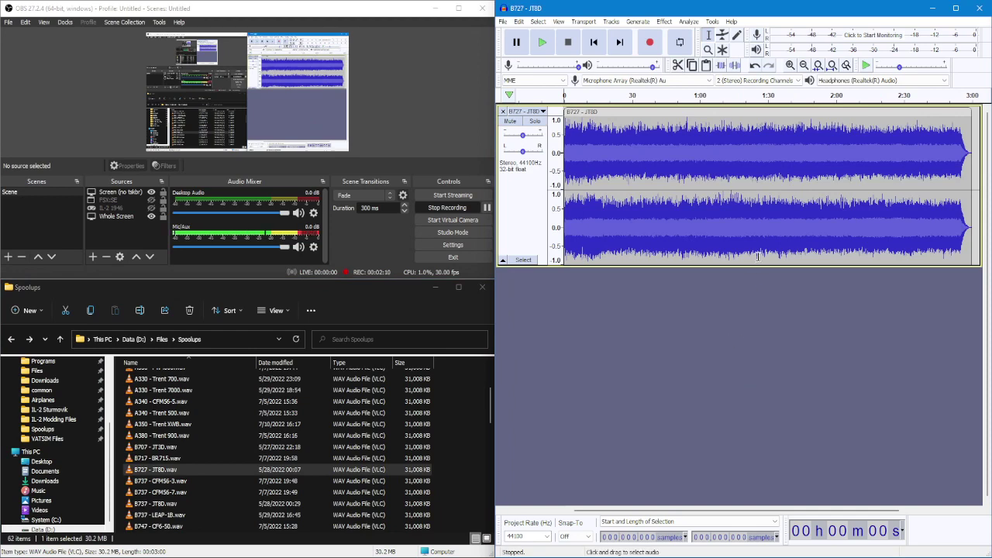
# Play and stop the selection from about 1:11.7 to 1:20.4.
pyautogui.moveTo(726, 152); pyautogui.dragTo(746, 151)
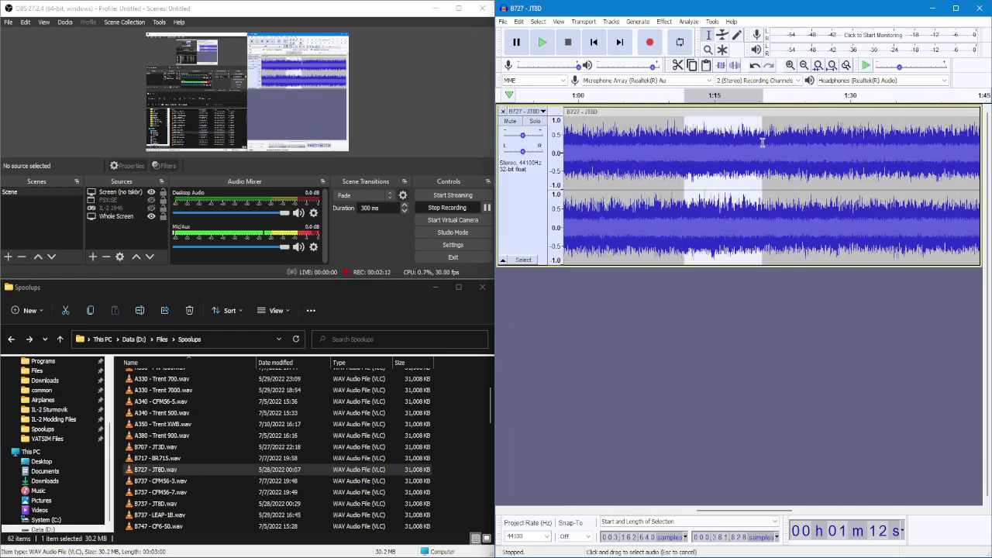
pyautogui.scroll(3, 732, 147)
pyautogui.press('space')
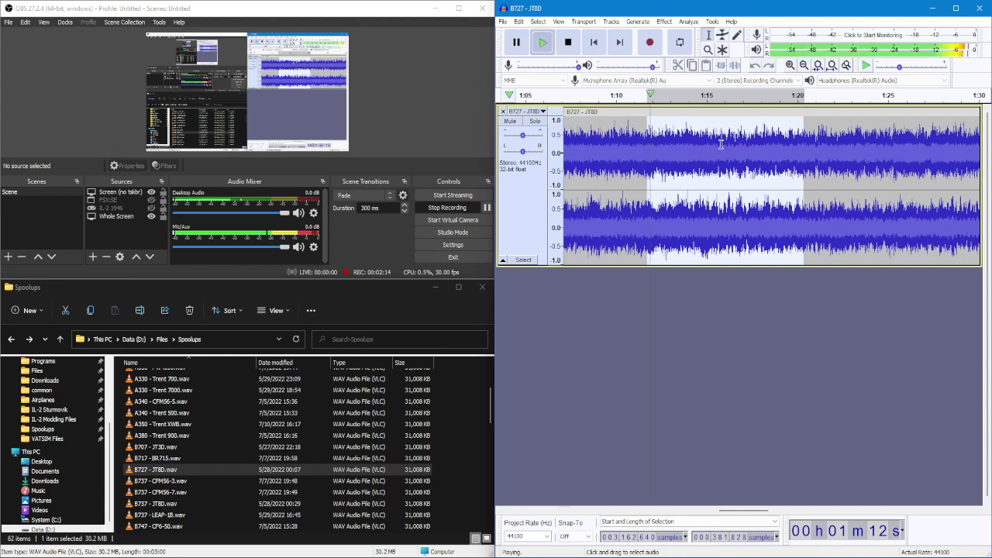
pyautogui.press('space')
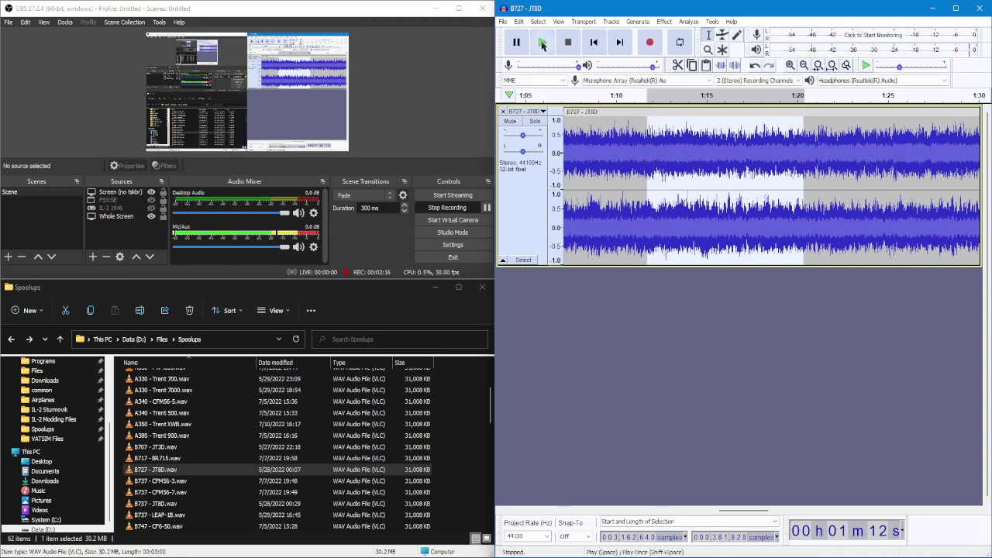
# Clear the selection, zoom in, and select 1:12.47 to 1:15.73.
pyautogui.click(641, 152)
pyautogui.scroll(1, 679, 176)
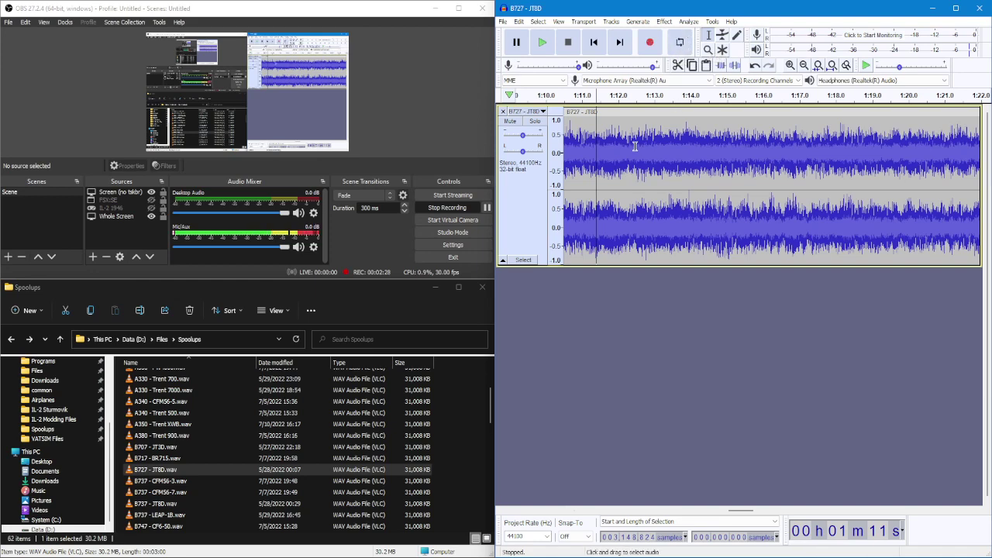
pyautogui.moveTo(634, 147); pyautogui.dragTo(754, 151)
pyautogui.scroll(1, 679, 179)
# Turn on Loop mode, loop-play the 1:12.47–1:15.73 selection, then stop.
pyautogui.click(680, 36)
pyautogui.click(681, 42)
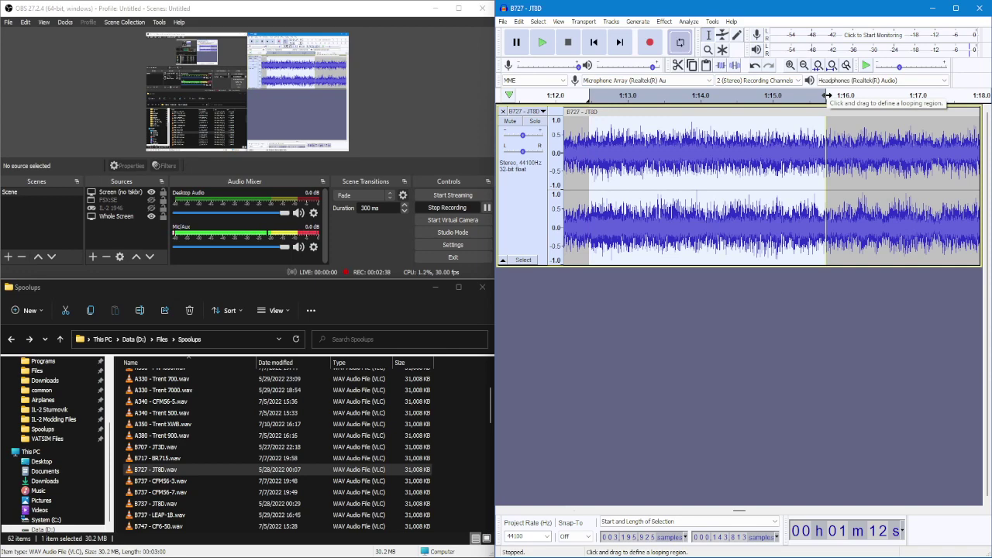
pyautogui.scroll(-1, 740, 158)
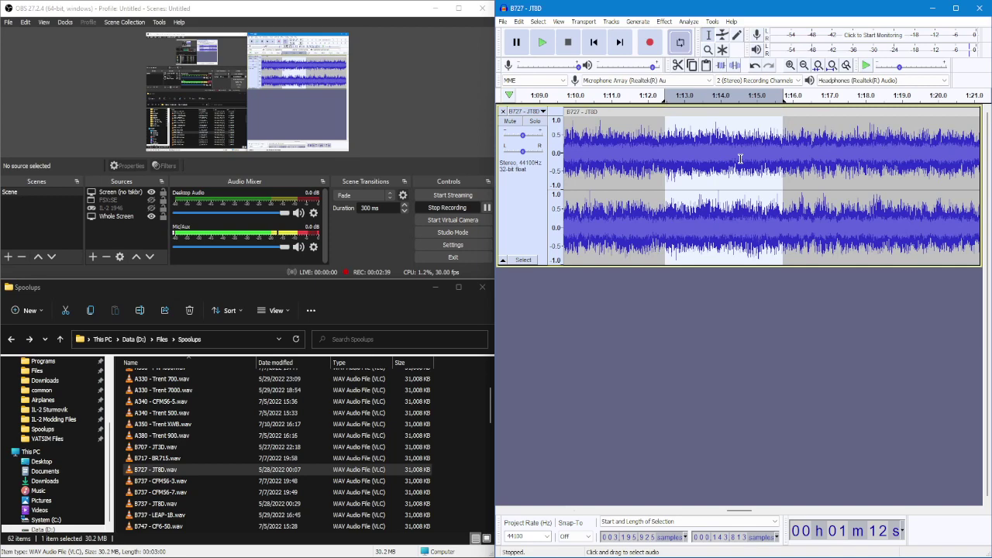
pyautogui.click(674, 45)
pyautogui.press('space')
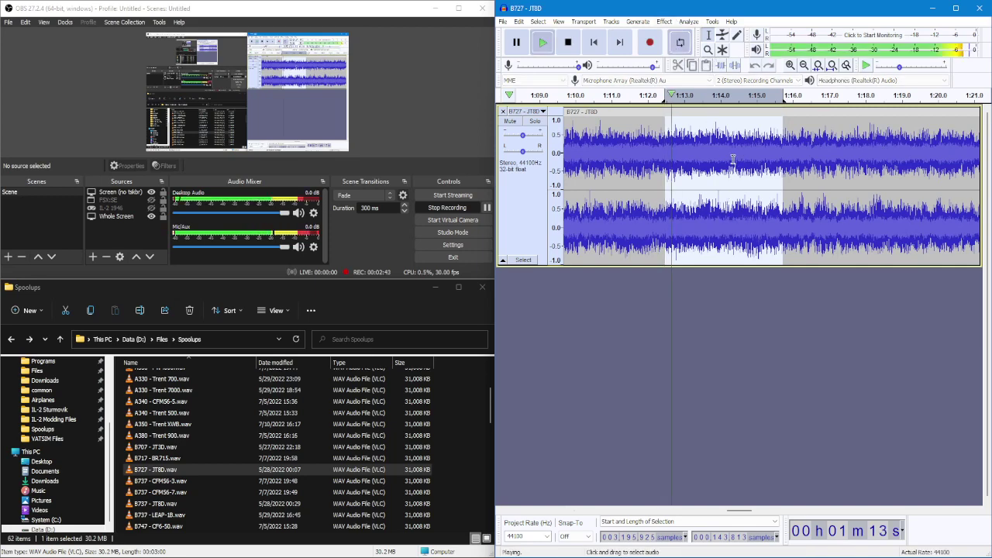
pyautogui.scroll(1, 725, 163)
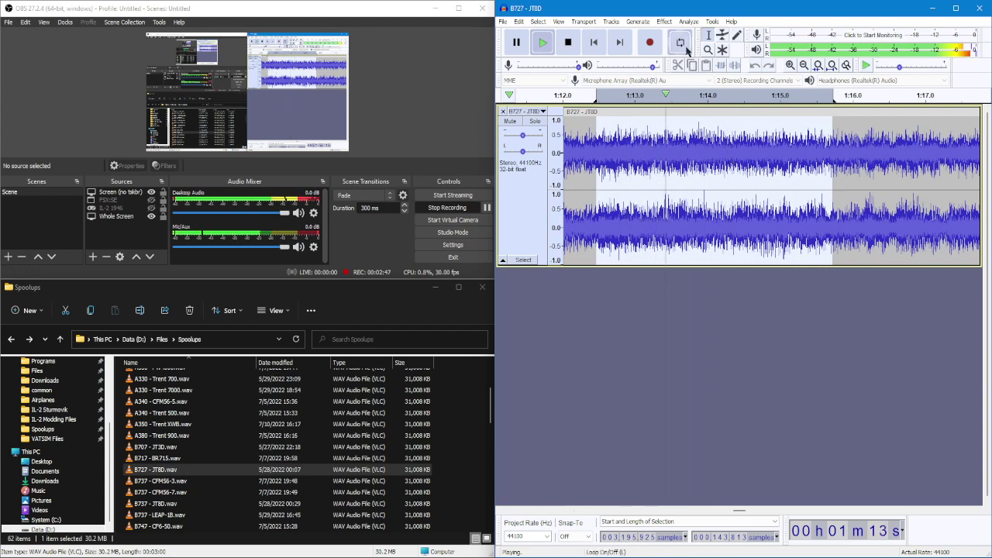
pyautogui.press('space')
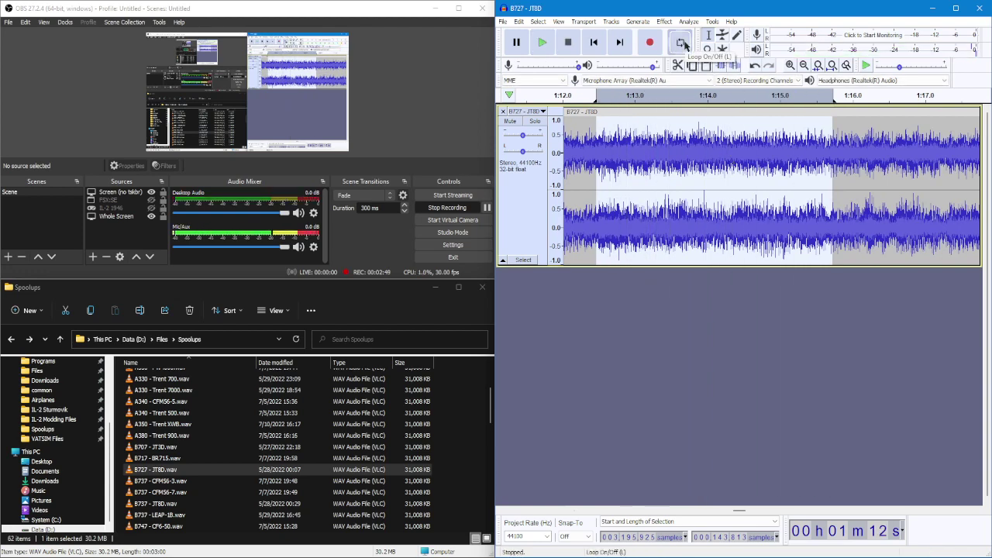
# Make the selection the loop region, then play and stop audio around 1:44–1:49.
pyautogui.click(682, 43)
pyautogui.click(683, 155)
pyautogui.scroll(-4, 674, 162)
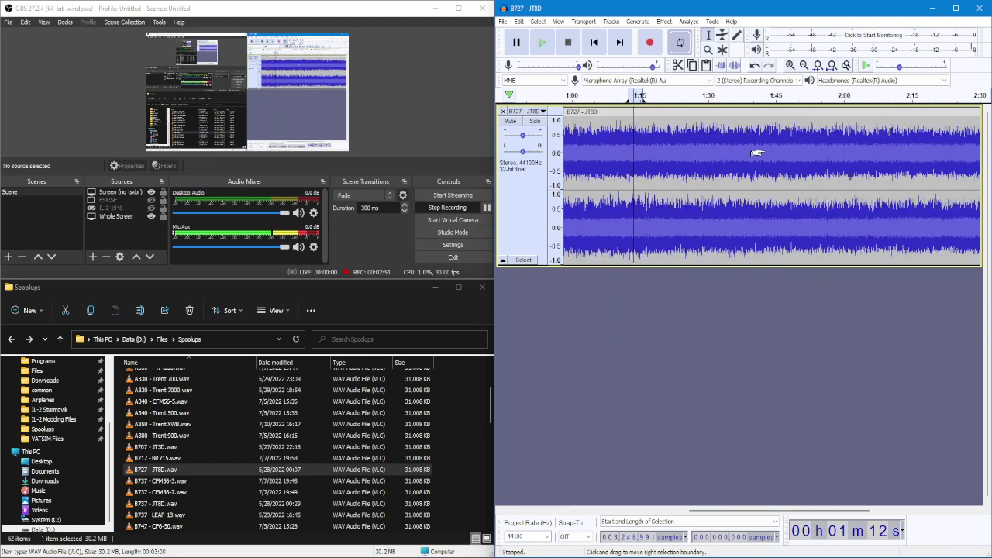
pyautogui.scroll(2, 757, 153)
pyautogui.moveTo(696, 148); pyautogui.dragTo(790, 151)
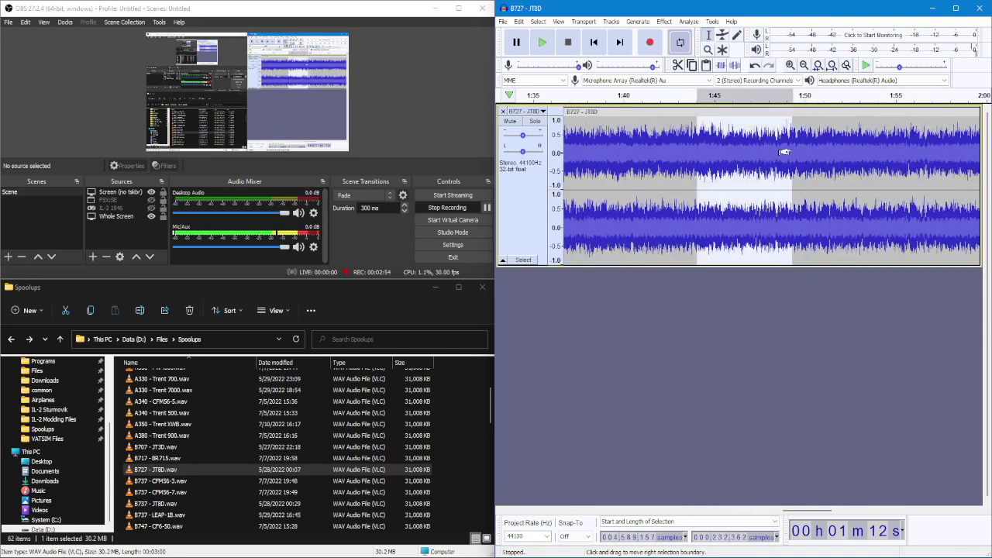
pyautogui.press('space')
pyautogui.scroll(-3, 777, 153)
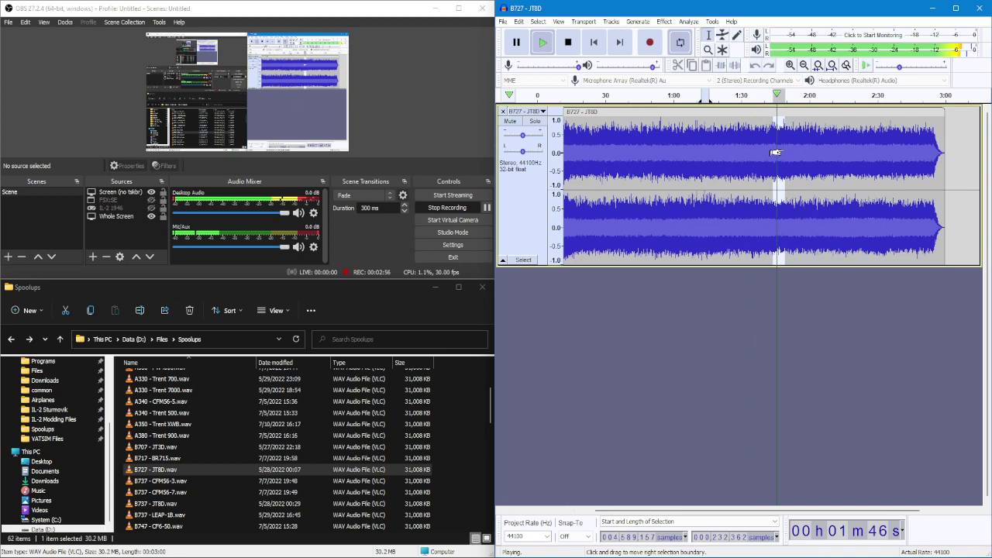
pyautogui.scroll(2, 775, 152)
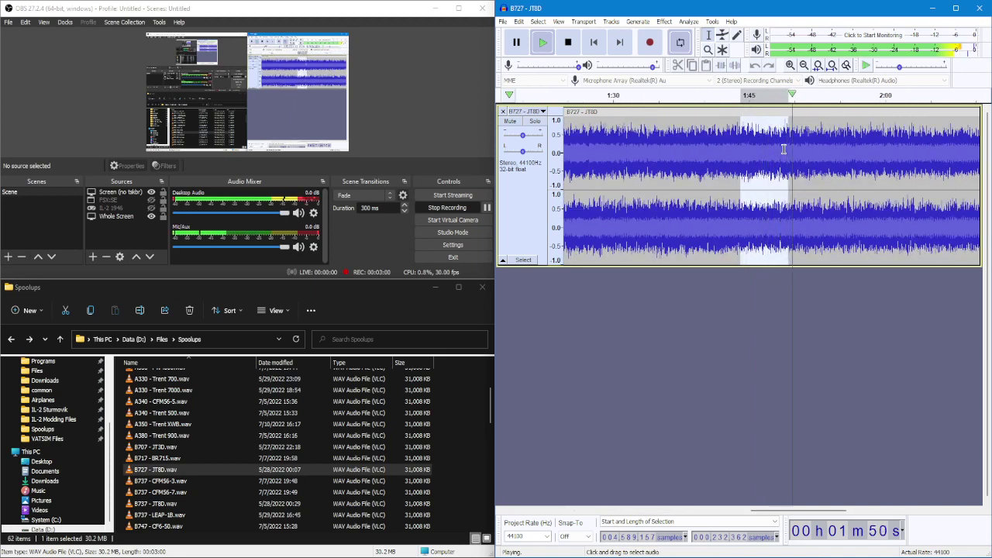
pyautogui.scroll(-1, 784, 149)
pyautogui.press('space')
pyautogui.click(768, 147)
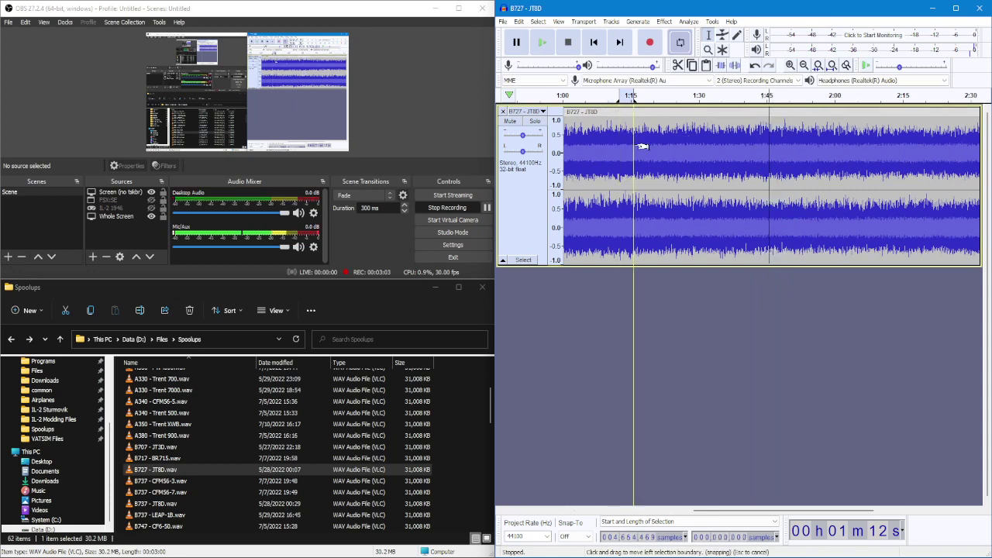
# Drag the ruler's looping region to about 1:42–1:44 and try playing it.
pyautogui.scroll(1, 638, 139)
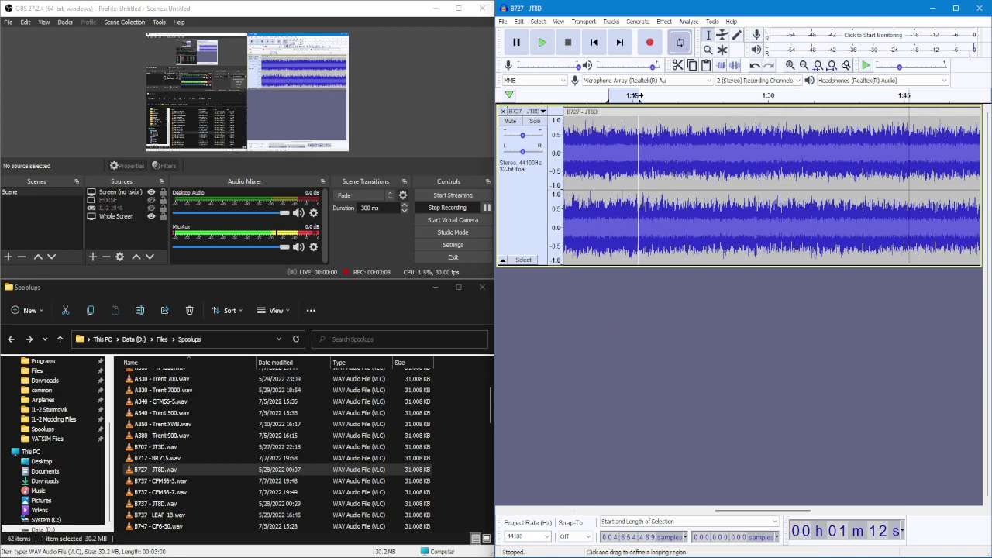
pyautogui.moveTo(638, 95); pyautogui.dragTo(900, 95)
pyautogui.moveTo(609, 95); pyautogui.dragTo(871, 95)
pyautogui.scroll(1, 860, 95)
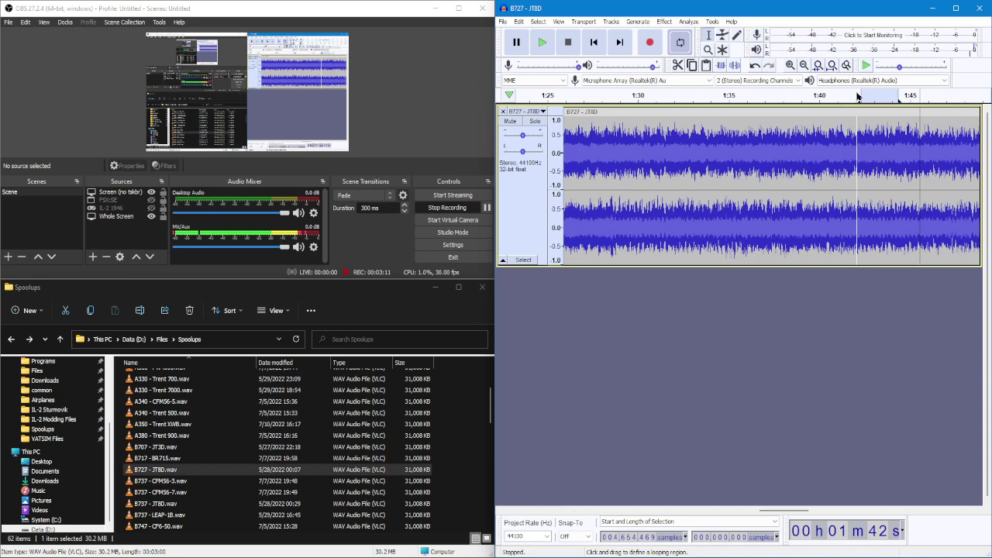
pyautogui.scroll(2, 860, 96)
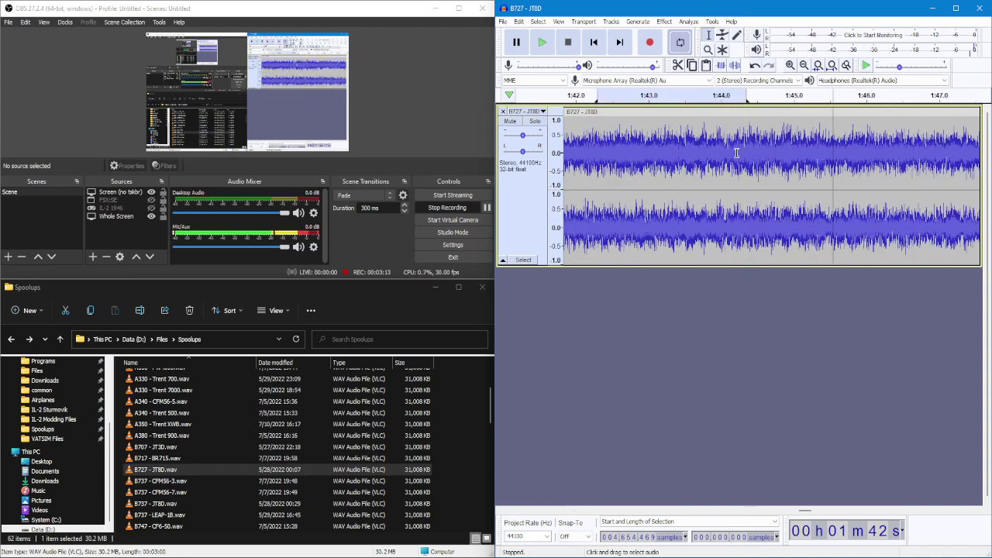
pyautogui.press('space')
pyautogui.press('space')
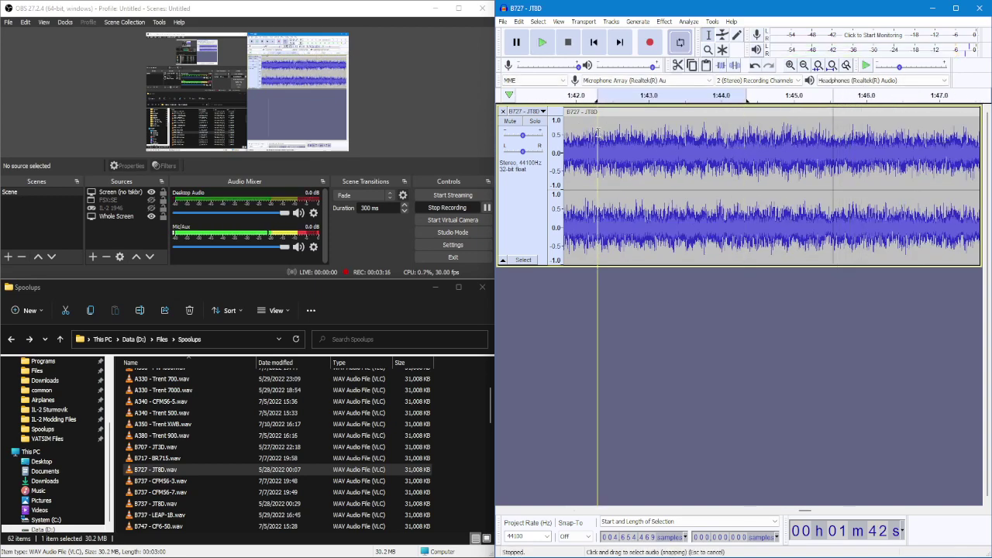
# Select the audio matching the 1:42–1:44 loop, play it, then close the B727 - JT8D track.
pyautogui.moveTo(597, 131); pyautogui.dragTo(748, 159)
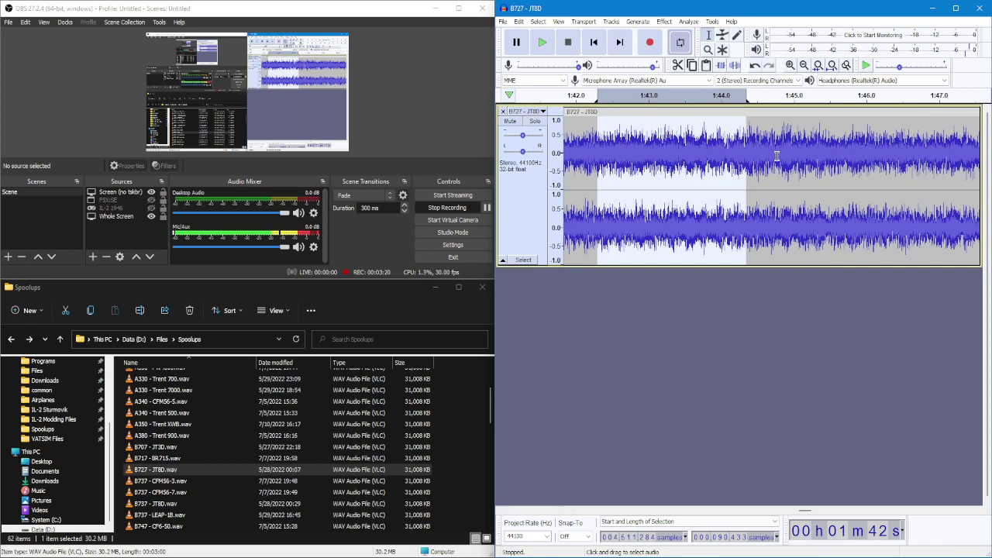
pyautogui.press('space')
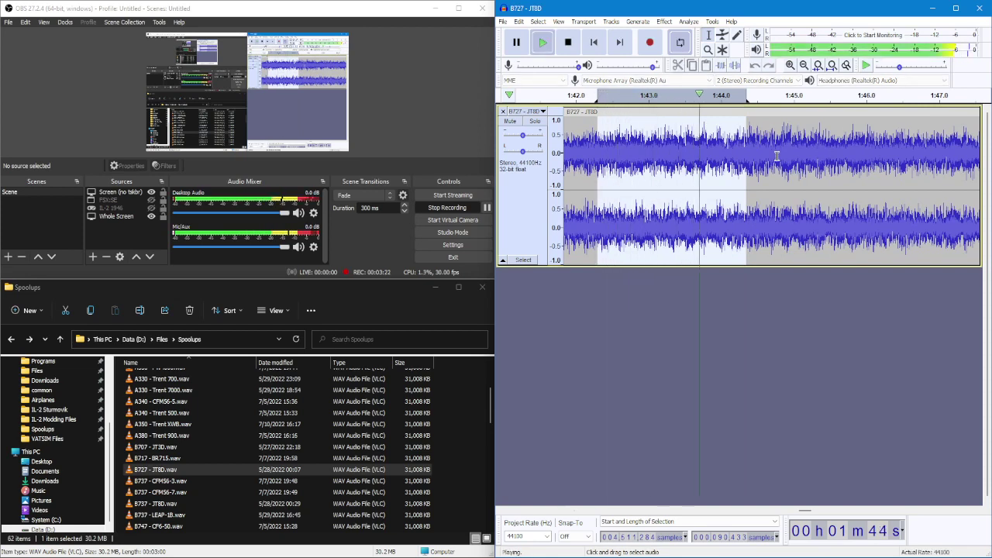
pyautogui.click(638, 152)
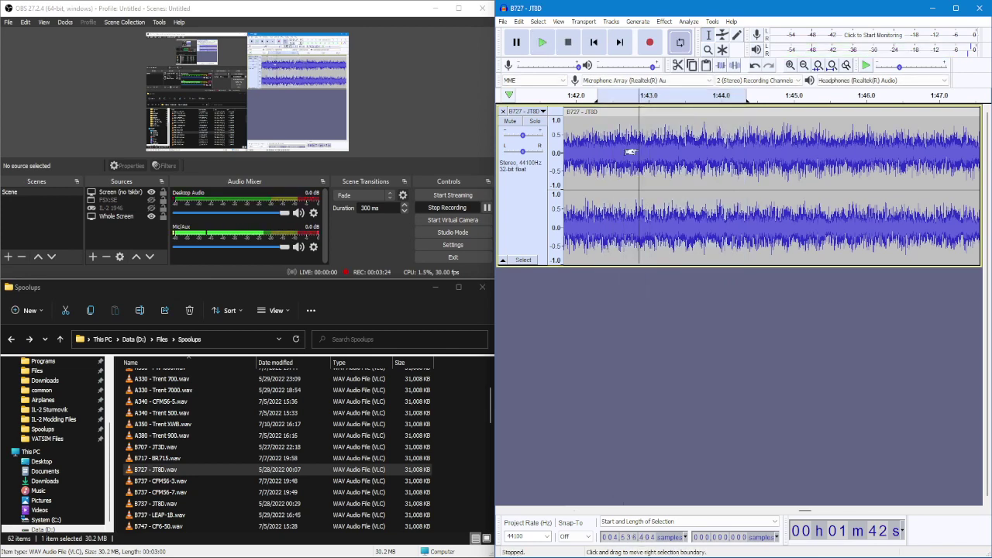
pyautogui.click(502, 112)
# Import A350 - Trent XWB.wav, toggle looping on, then close its track.
pyautogui.moveTo(161, 424); pyautogui.dragTo(769, 384)
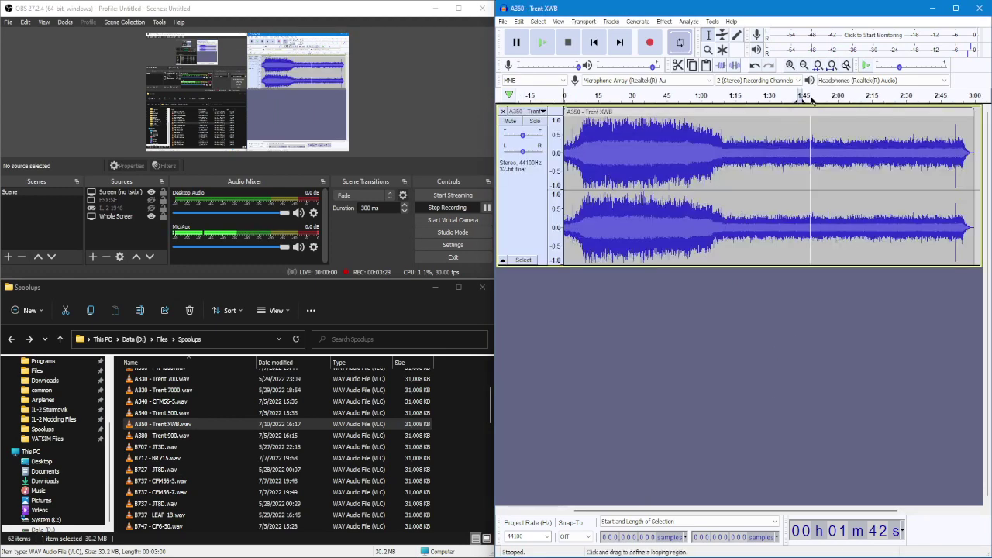
pyautogui.keyDown('ctrl'); pyautogui.scroll(5, 796, 147); pyautogui.keyUp('ctrl')
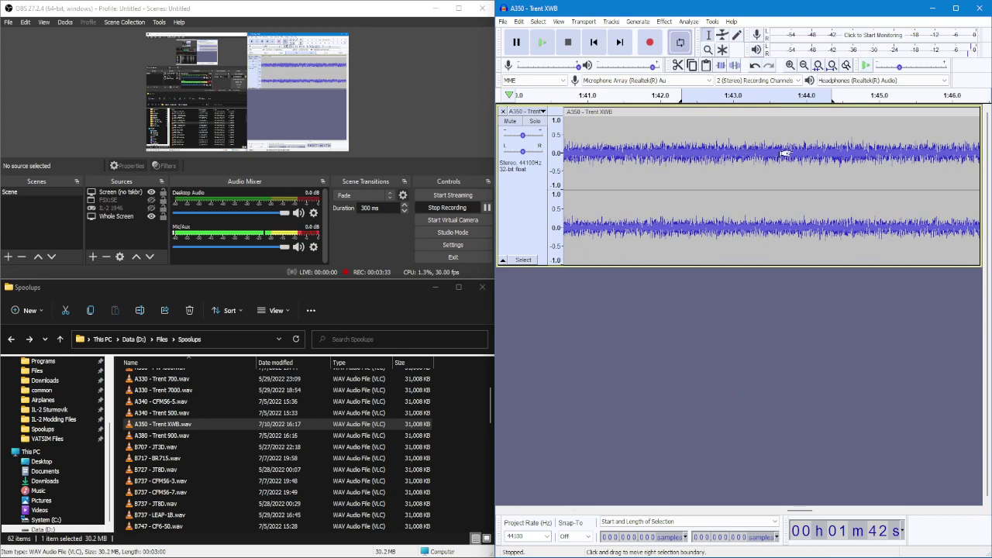
pyautogui.keyDown('ctrl'); pyautogui.scroll(-1, 785, 153); pyautogui.keyUp('ctrl')
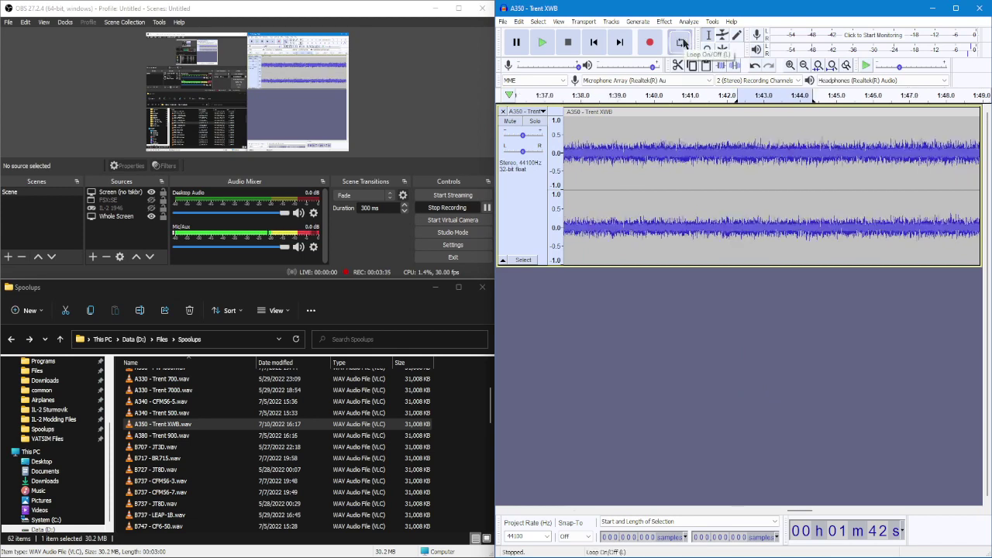
pyautogui.click(682, 43)
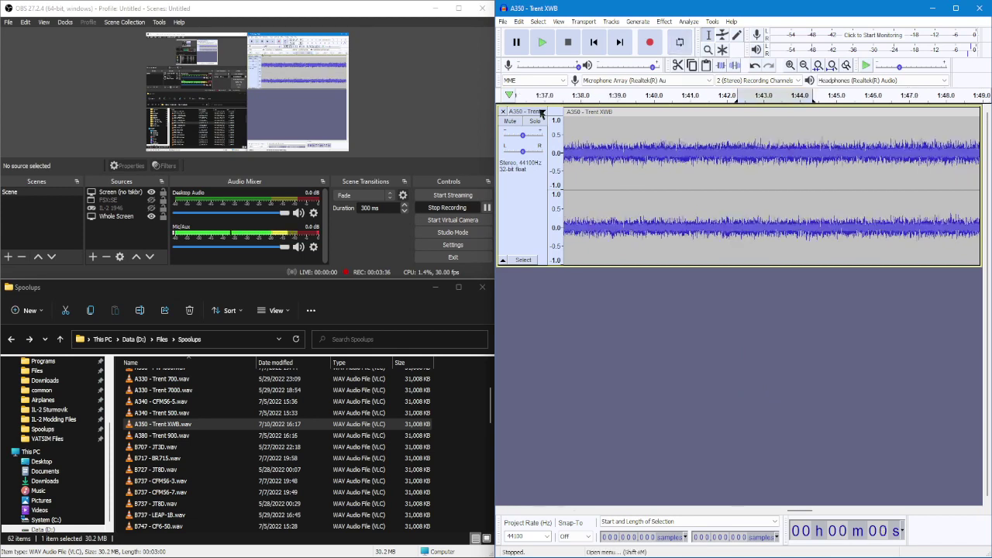
pyautogui.click(502, 111)
# Open IL-2 Sturmovik > 4.10.1m+UP3.4 > #UP# > ! 0_Gun Sounds 2 > samples and import gun_30.wav.
pyautogui.scroll(3, 233, 450)
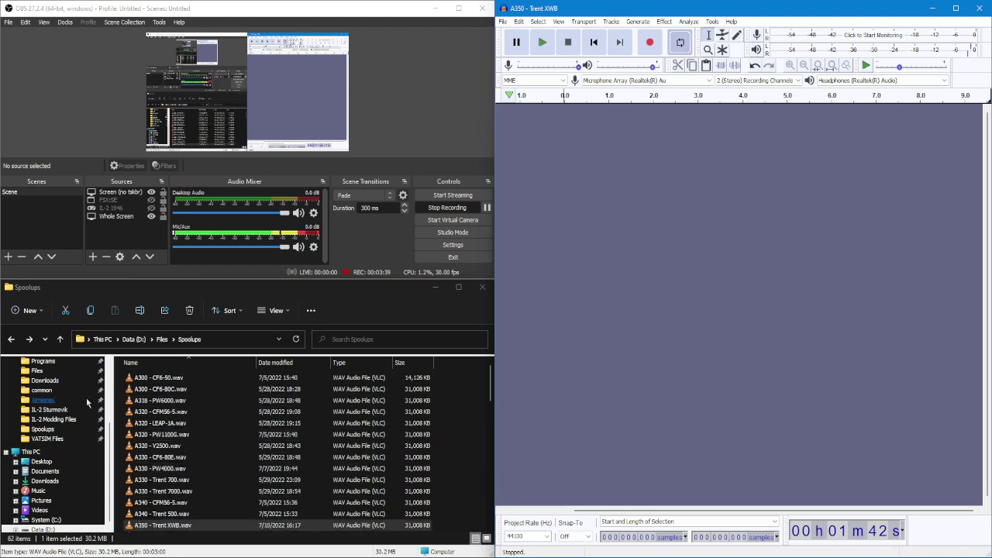
pyautogui.scroll(1, 63, 416)
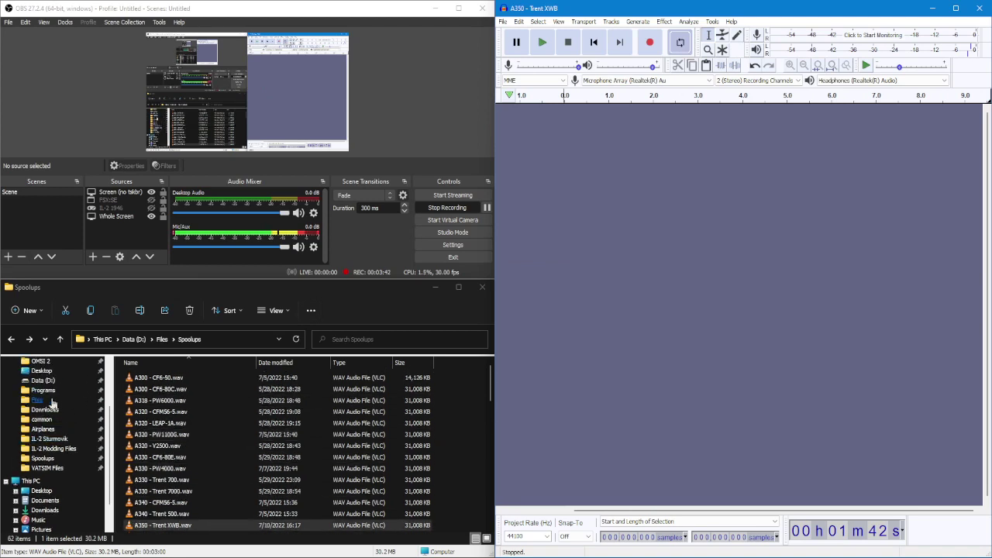
pyautogui.click(49, 439)
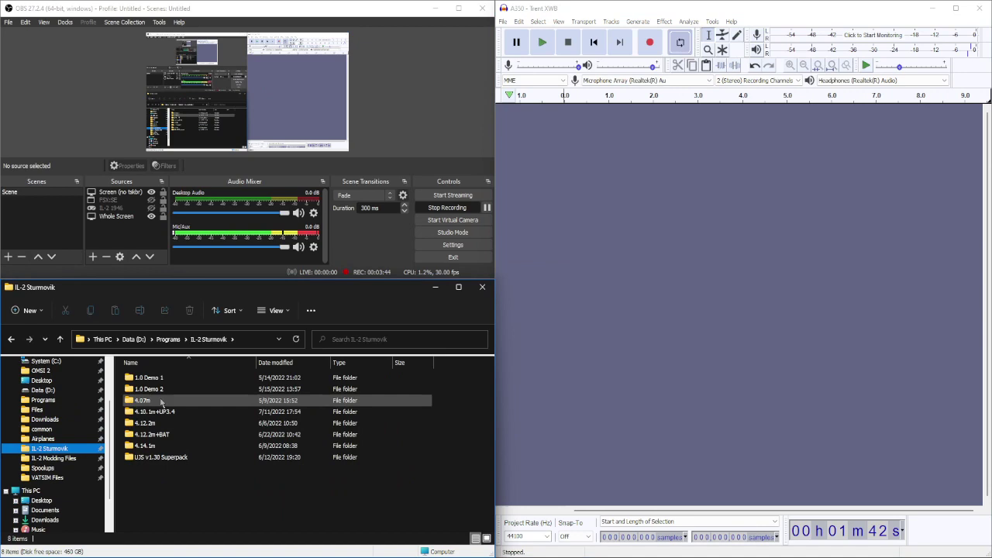
pyautogui.doubleClick(159, 411)
pyautogui.doubleClick(165, 378)
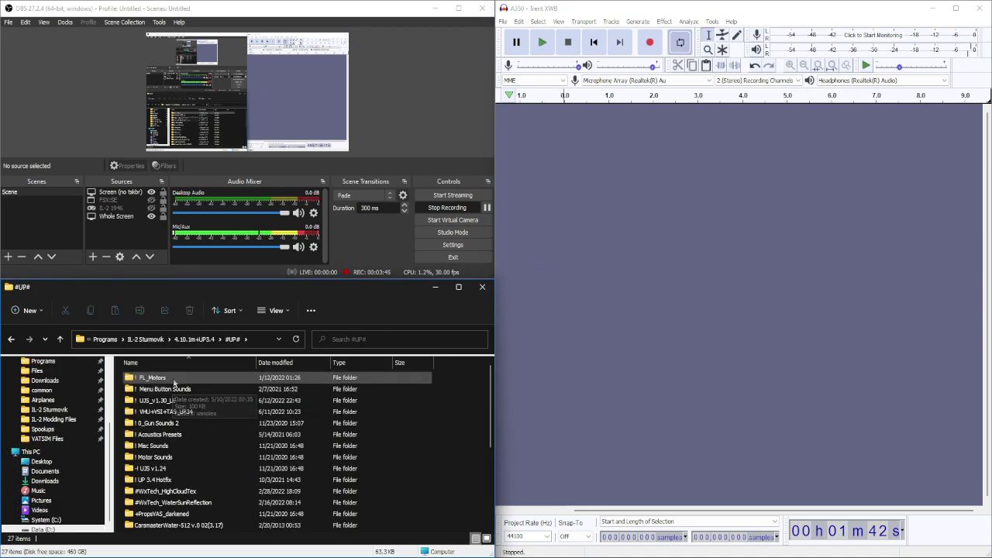
pyautogui.doubleClick(163, 423)
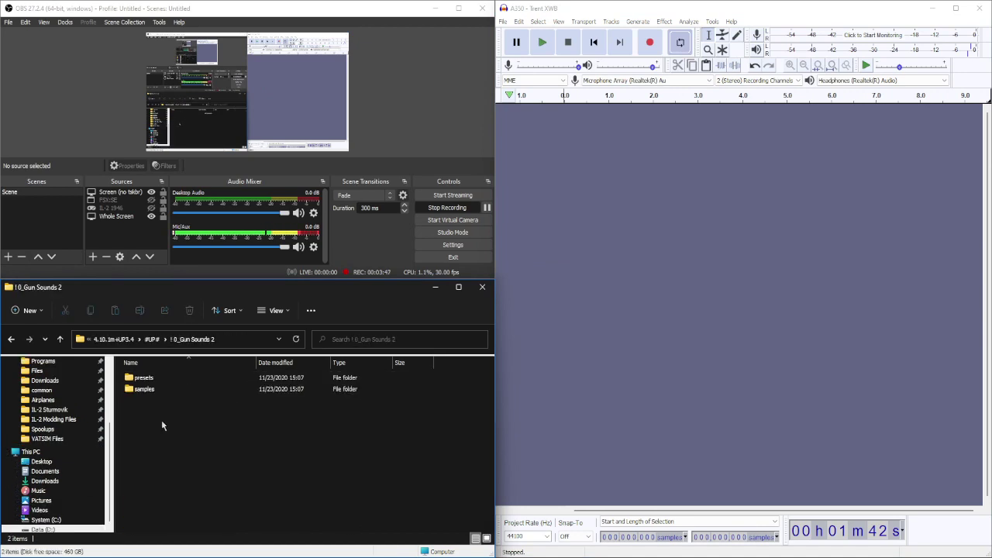
pyautogui.doubleClick(145, 388)
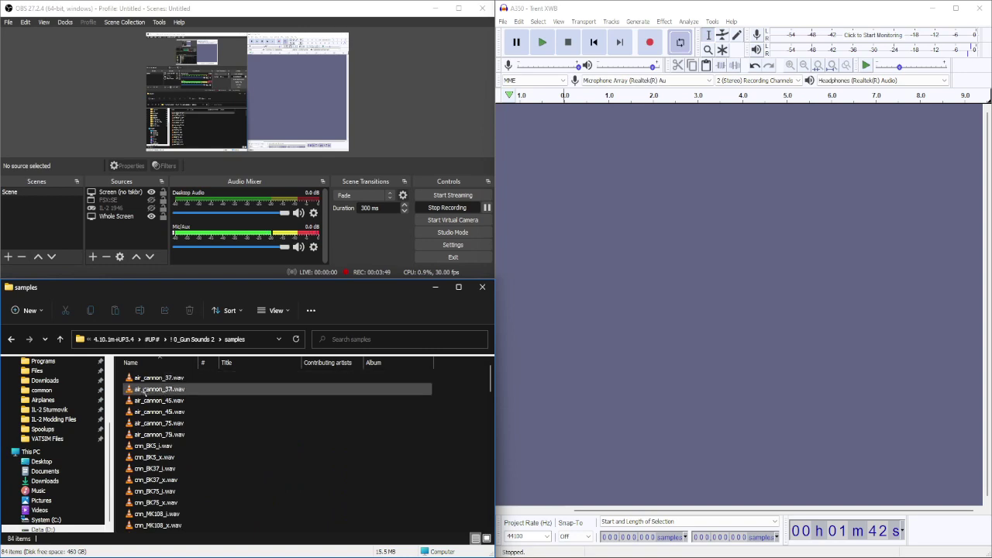
pyautogui.scroll(-6, 148, 458)
pyautogui.moveTo(147, 458); pyautogui.dragTo(636, 364)
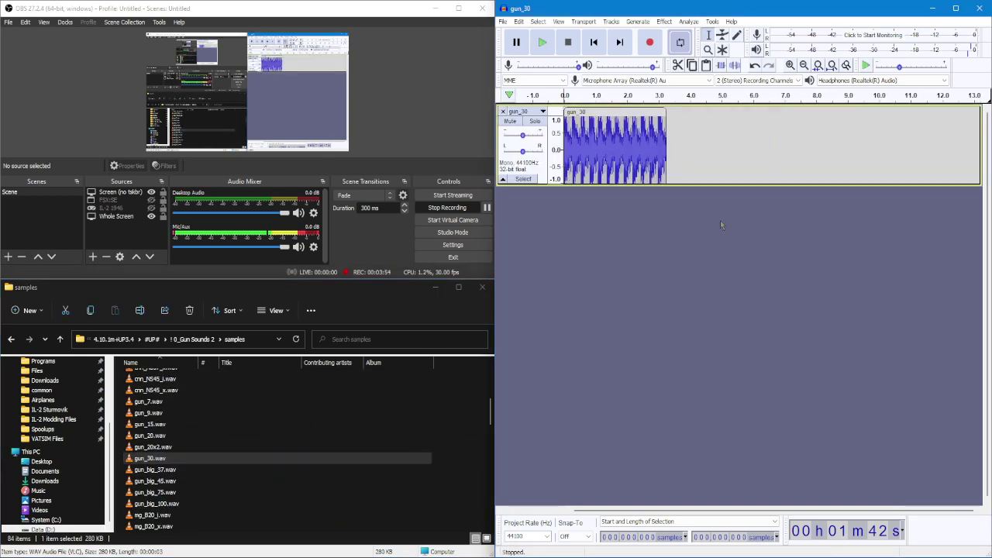
# Collapse the loop region to nothing, play gun_30 once, then close its track.
pyautogui.scroll(-4, 656, 151)
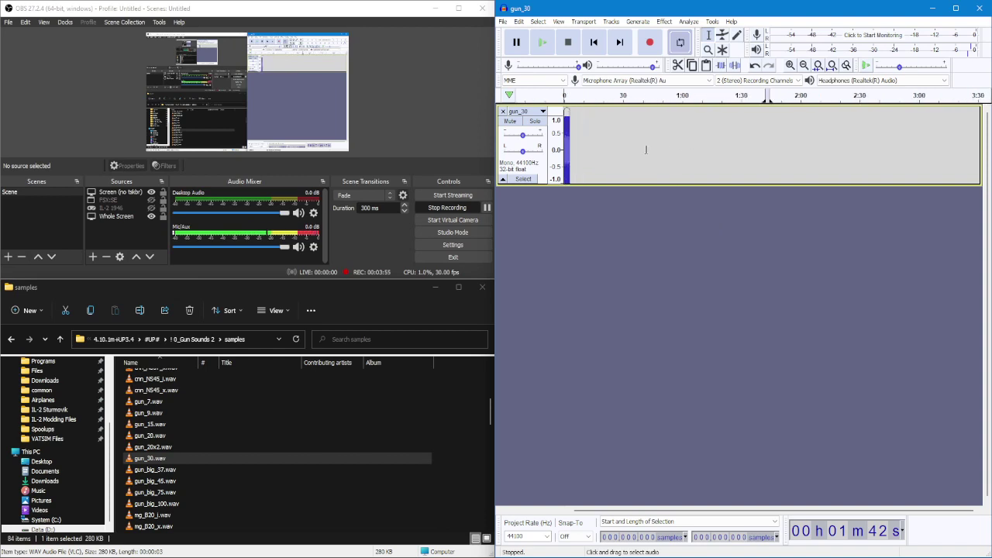
pyautogui.moveTo(766, 95); pyautogui.dragTo(522, 93)
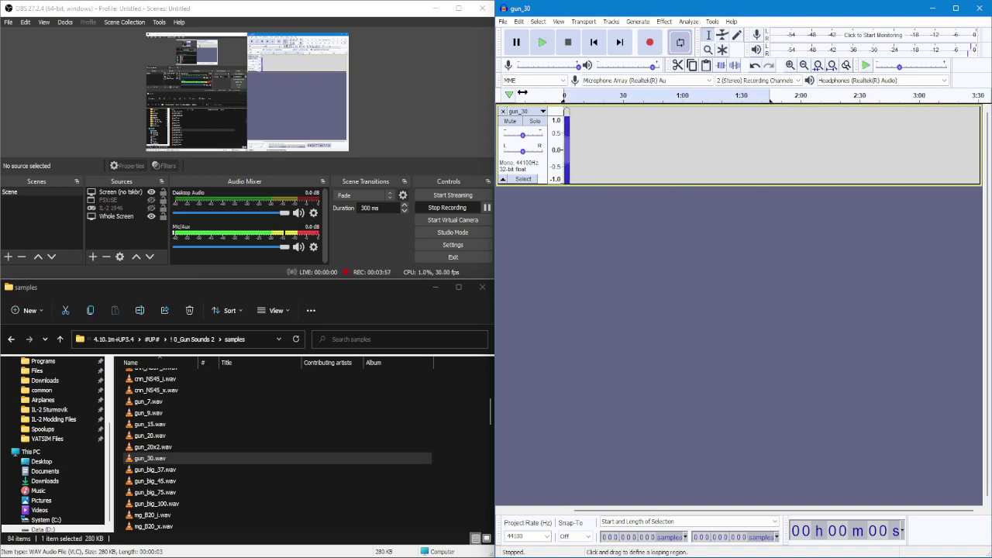
pyautogui.moveTo(772, 94); pyautogui.dragTo(567, 95)
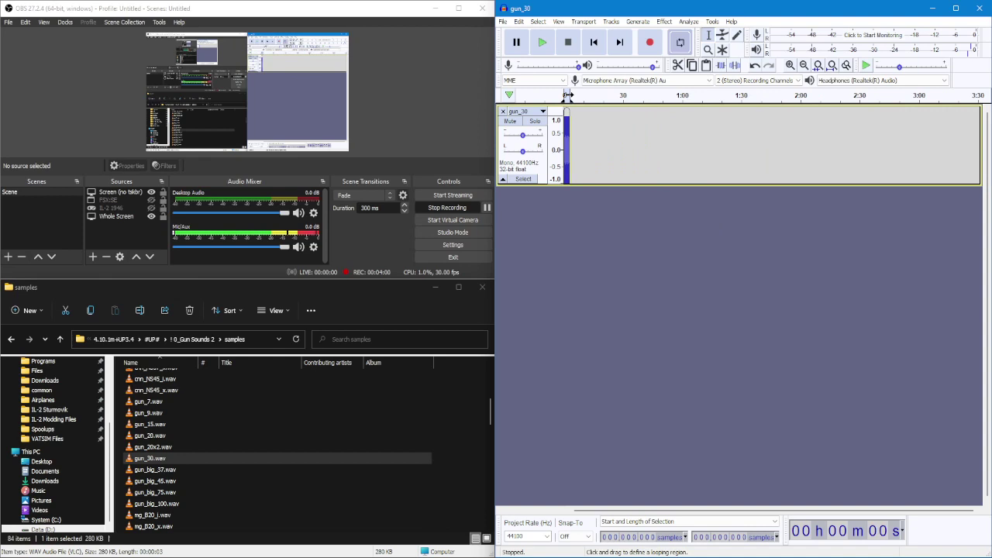
pyautogui.scroll(6, 727, 174)
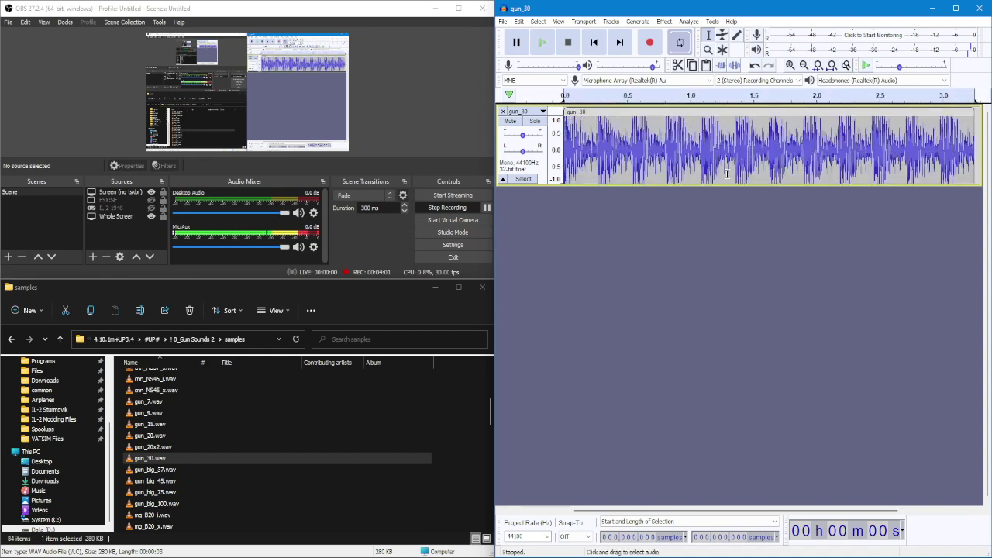
pyautogui.scroll(-1, 701, 158)
pyautogui.press('space')
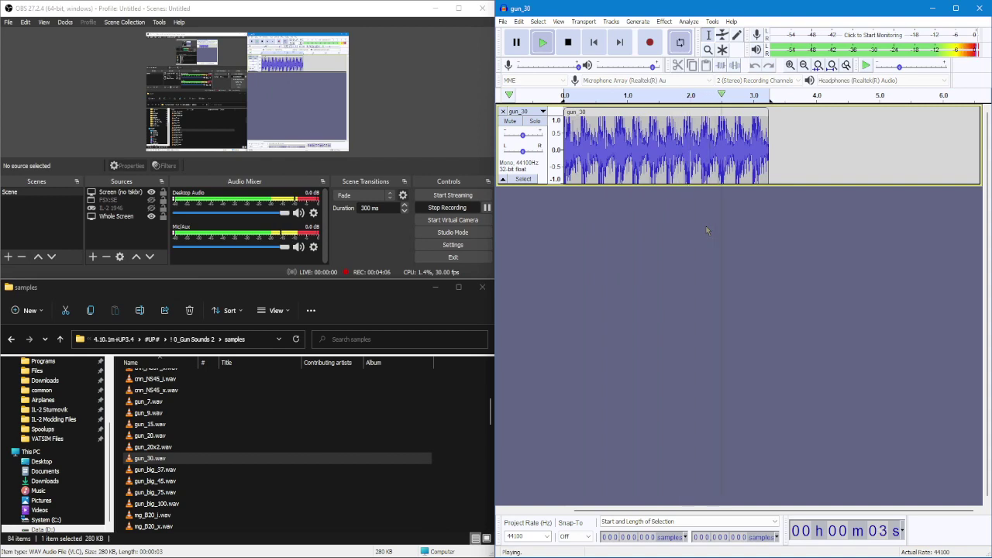
pyautogui.click(502, 111)
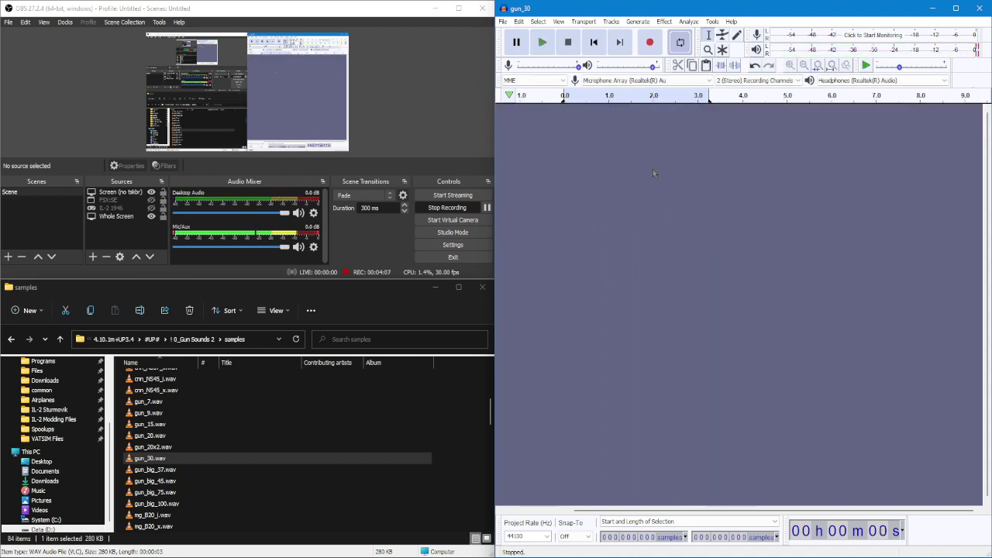
# Quit the loop-mode Audacity without saving and launch Audacity.exe from D:\Programs\Audacity.
pyautogui.click(978, 8)
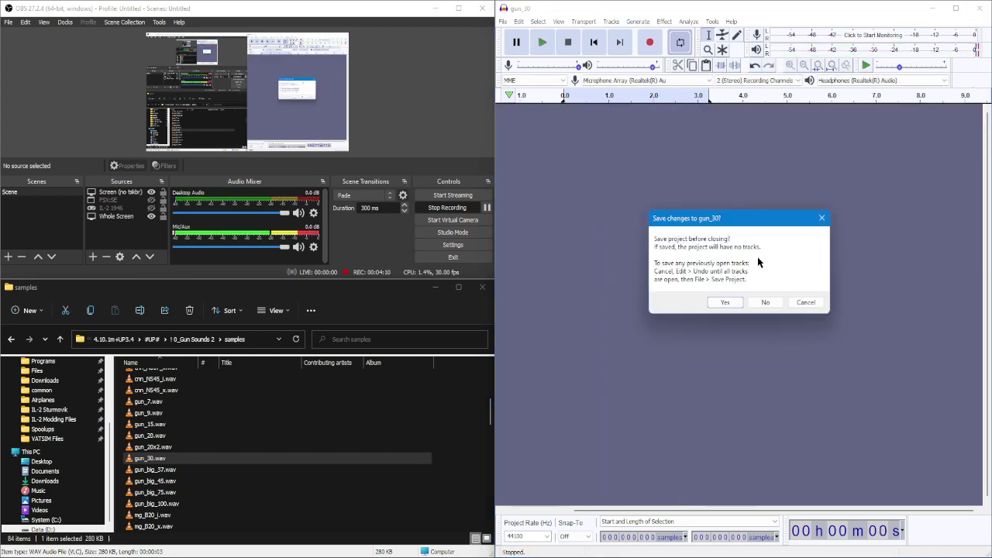
pyautogui.click(765, 303)
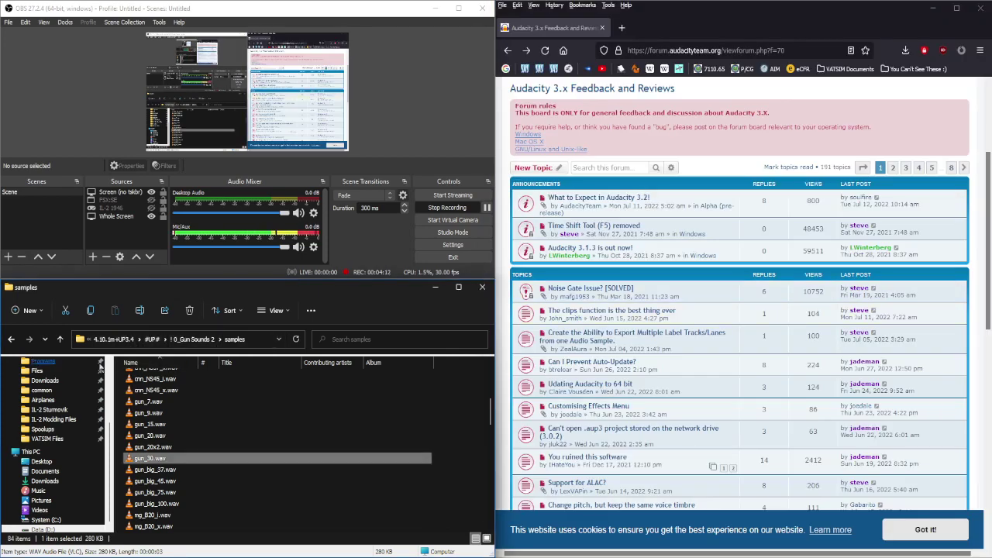
pyautogui.scroll(1, 40, 399)
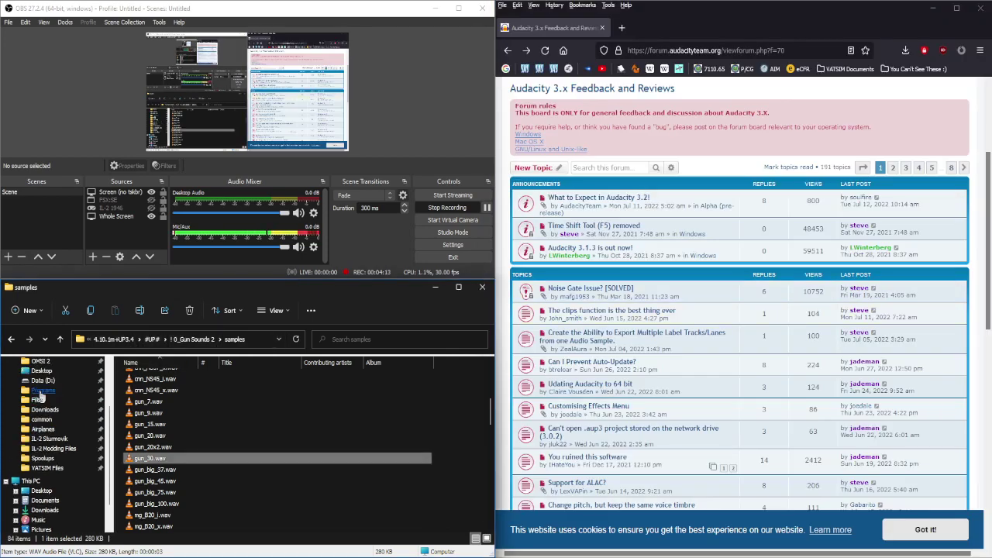
pyautogui.click(41, 391)
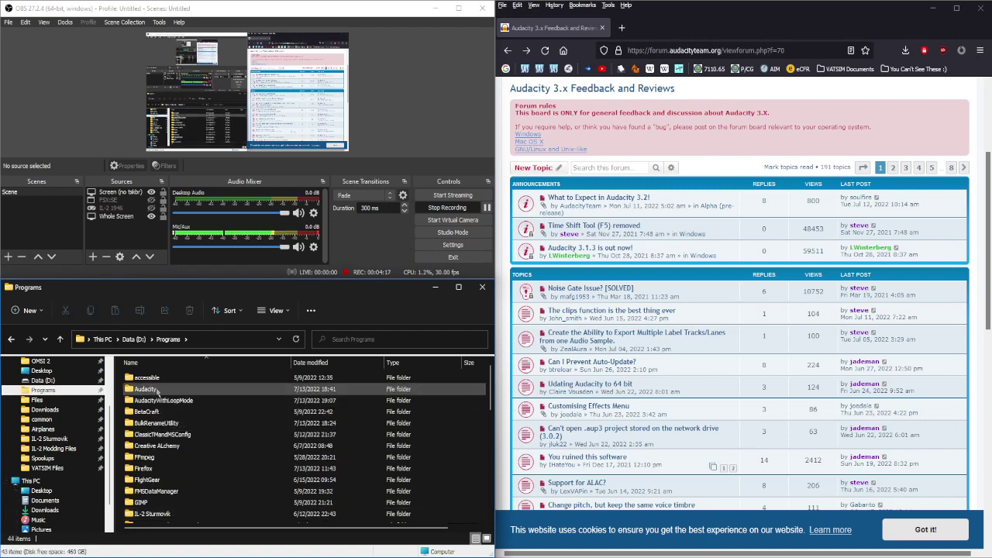
pyautogui.doubleClick(148, 389)
pyautogui.doubleClick(150, 435)
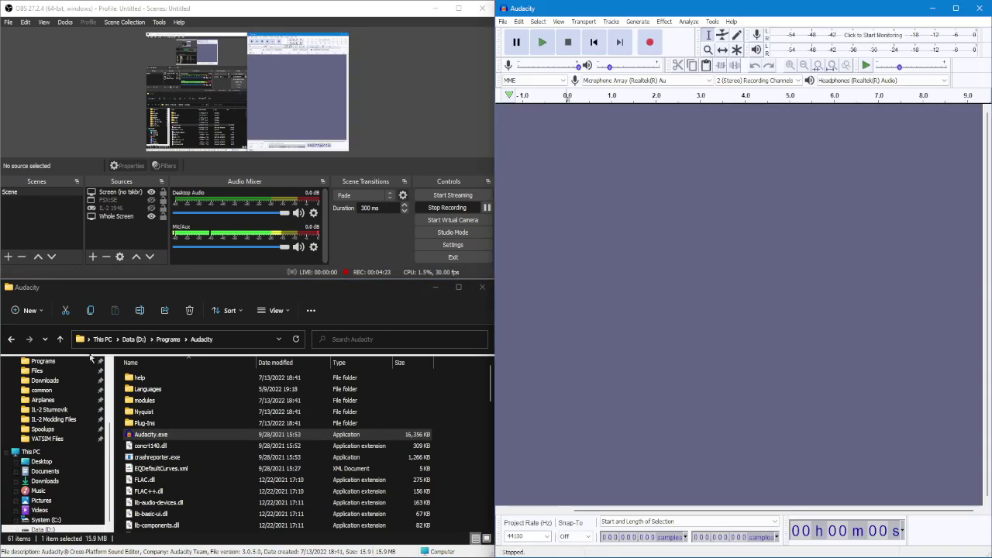
# Load gun_30.wav from the samples folder, play it, then remove its track.
pyautogui.click(11, 339)
pyautogui.click(10, 339)
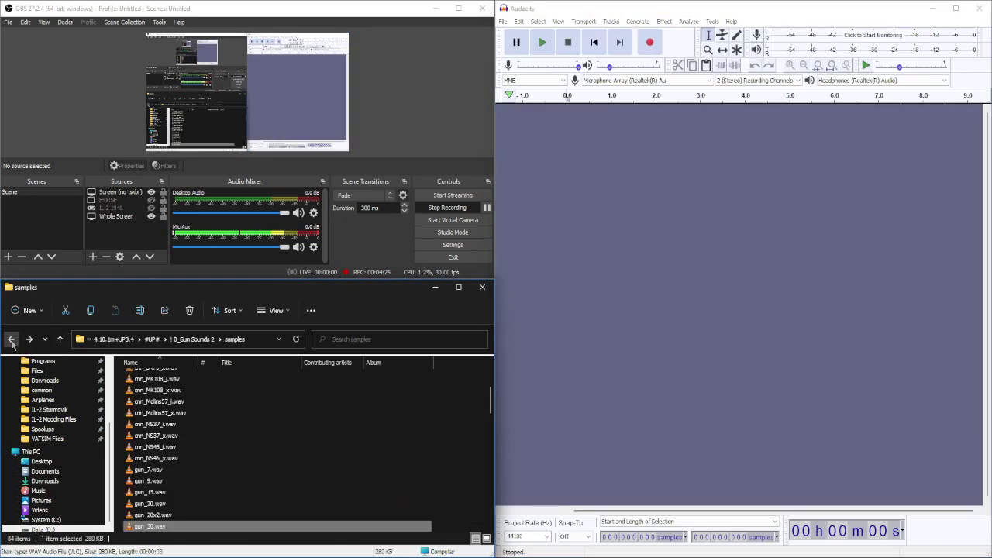
pyautogui.moveTo(149, 526); pyautogui.dragTo(783, 387)
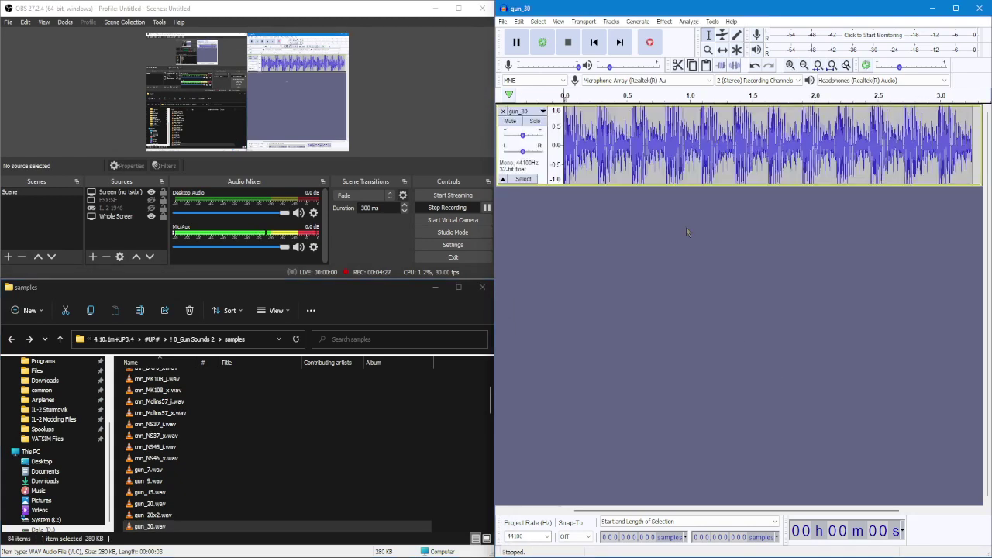
pyautogui.press('space')
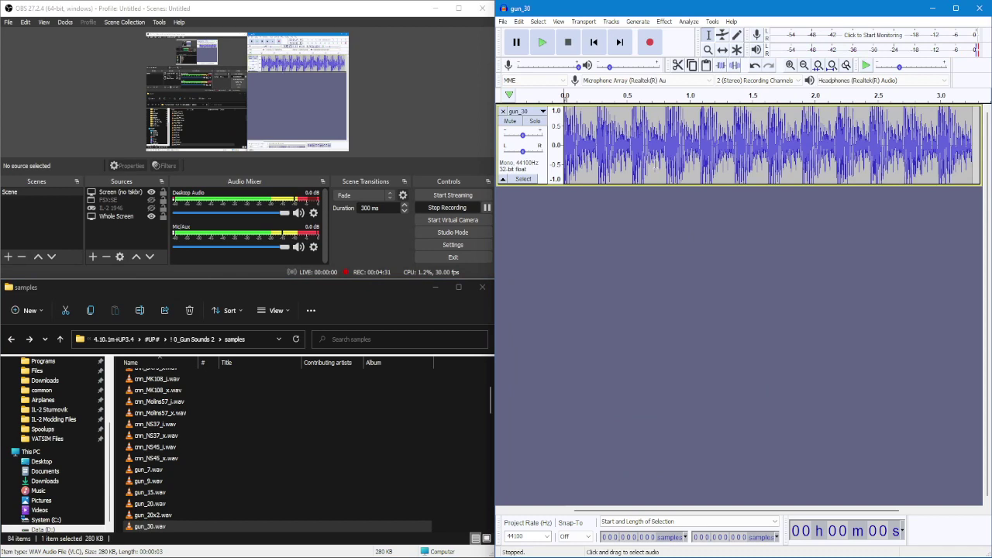
pyautogui.click(502, 111)
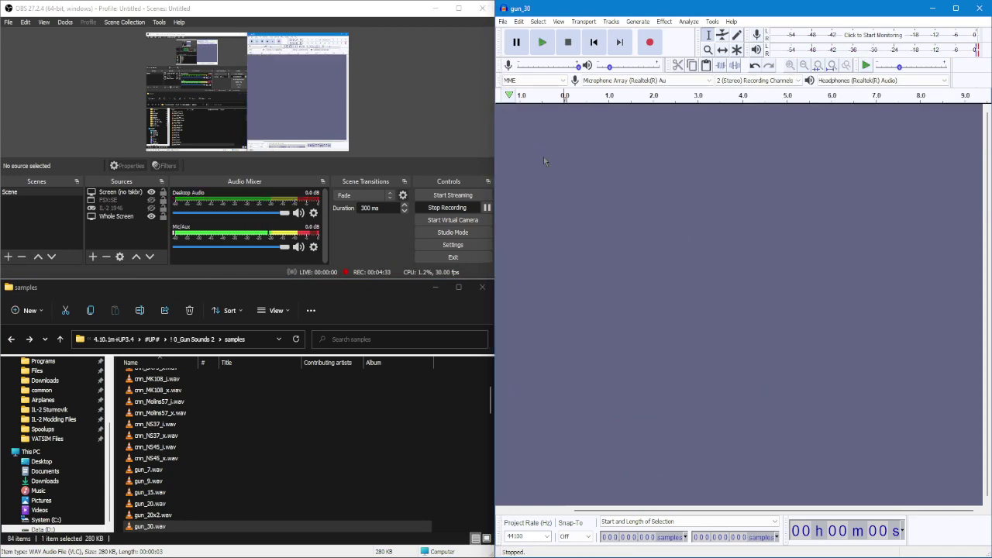
# Load cnn_Molins57_x.wav, zoom in, select about 0.55–1.13 s, then remove the track.
pyautogui.click(159, 413)
pyautogui.moveTo(159, 413); pyautogui.dragTo(691, 228)
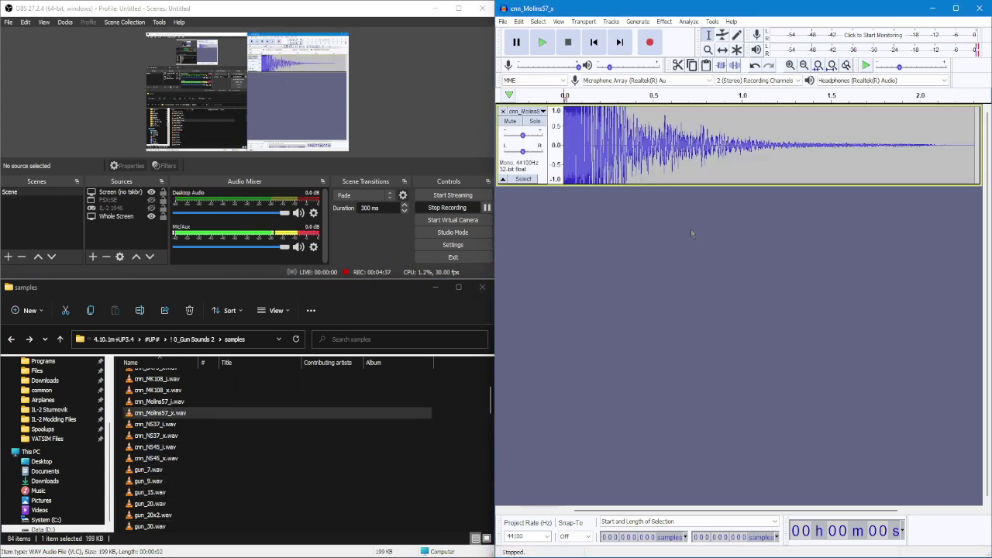
pyautogui.hotkey('ctrl', '1')
pyautogui.hotkey('ctrl', '1')
pyautogui.hotkey('ctrl', '1')
pyautogui.moveTo(637, 148); pyautogui.dragTo(843, 147)
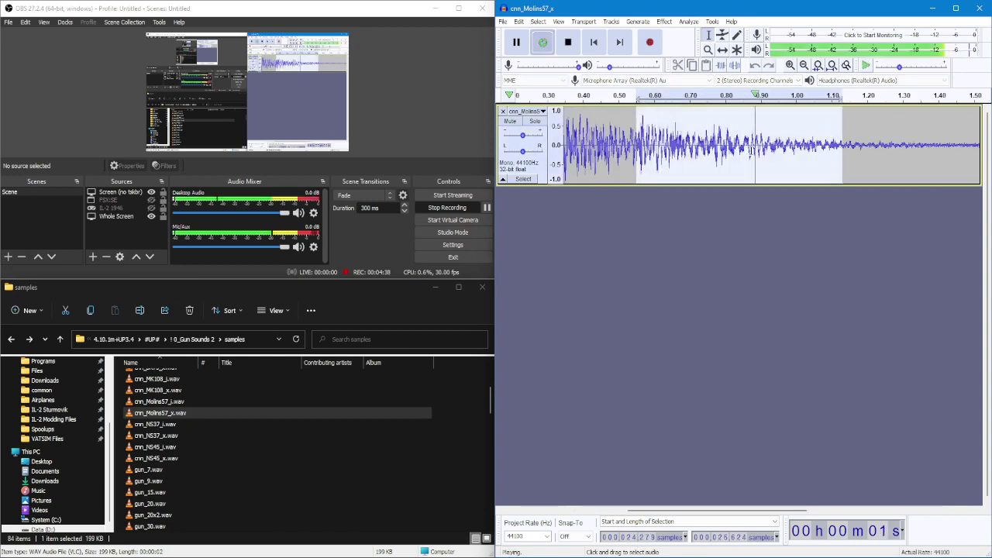
pyautogui.click(503, 111)
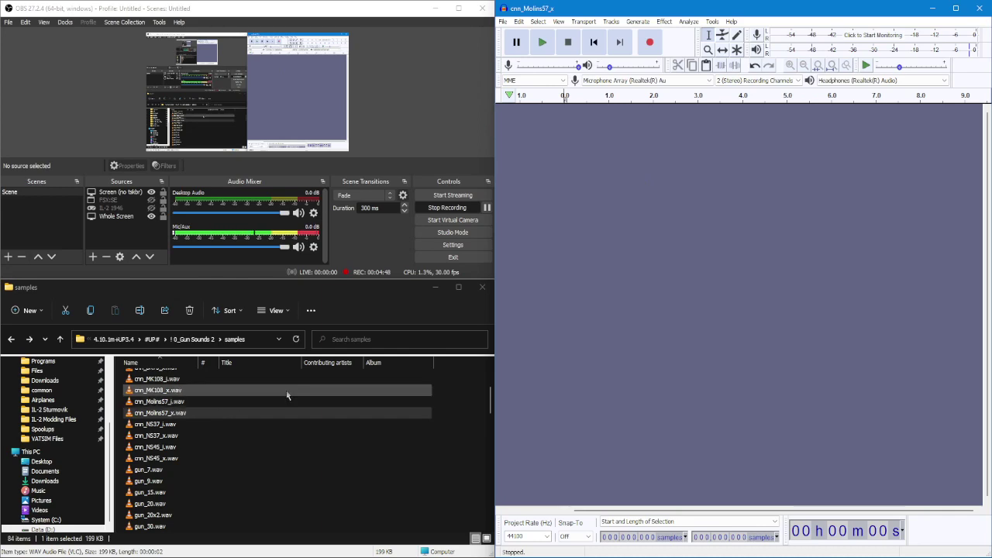
pyautogui.moveTo(153, 556)
pyautogui.click(152, 520)
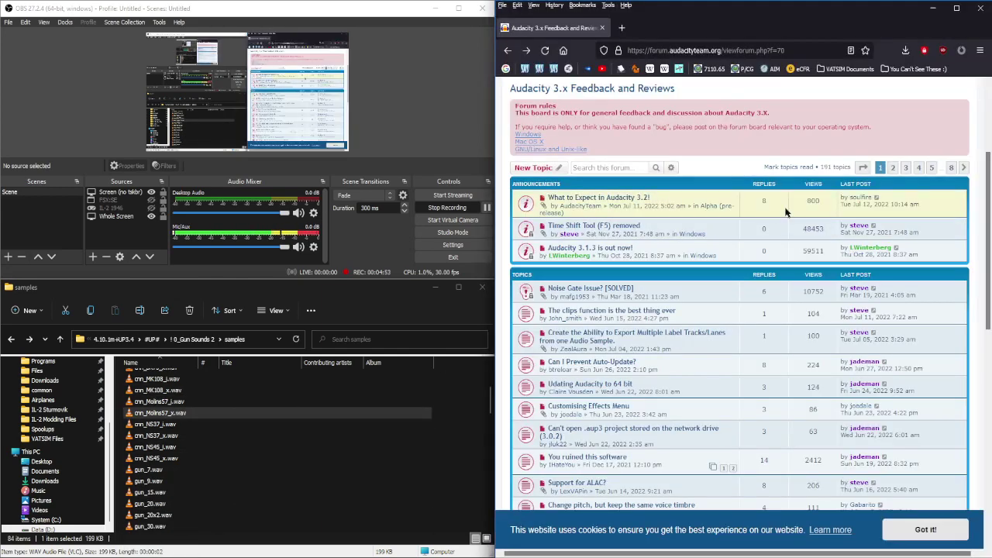
pyautogui.moveTo(988, 232); pyautogui.dragTo(977, 65)
pyautogui.hotkey('alt', 'Tab')
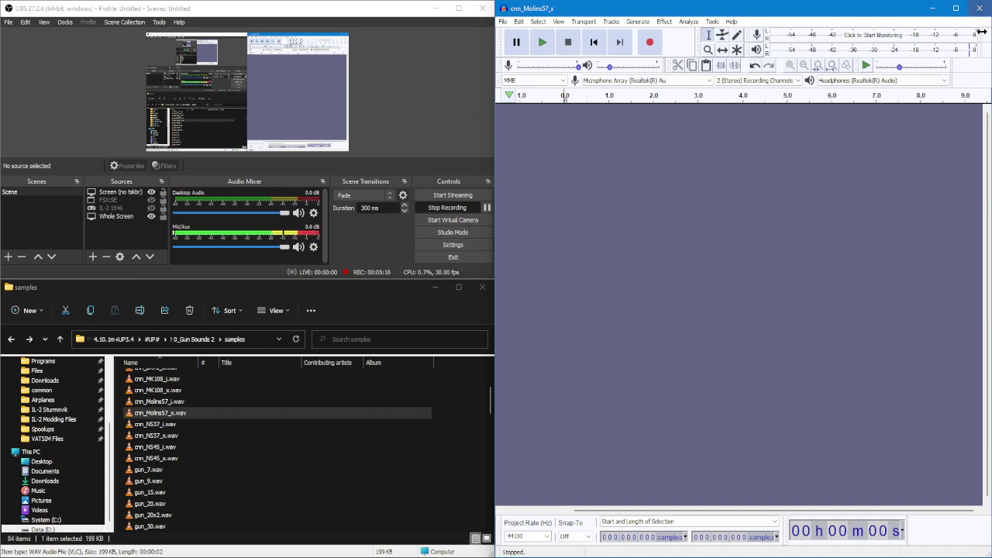
# Quit the older Audacity without saving and browse Firefox's Audacity 3.x Feedback and Reviews board.
pyautogui.click(978, 8)
pyautogui.click(766, 303)
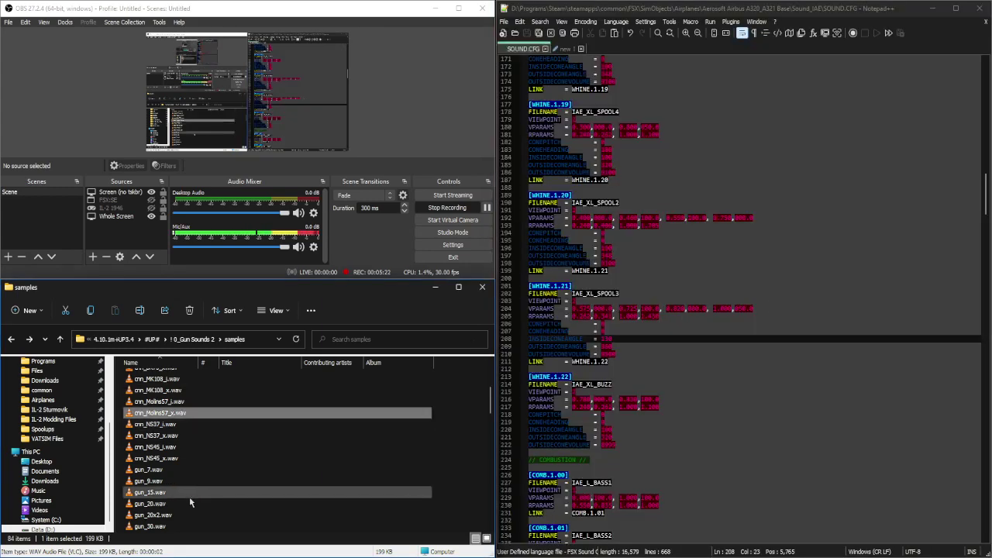
pyautogui.hotkey('alt', 'Tab')
pyautogui.scroll(-3, 719, 206)
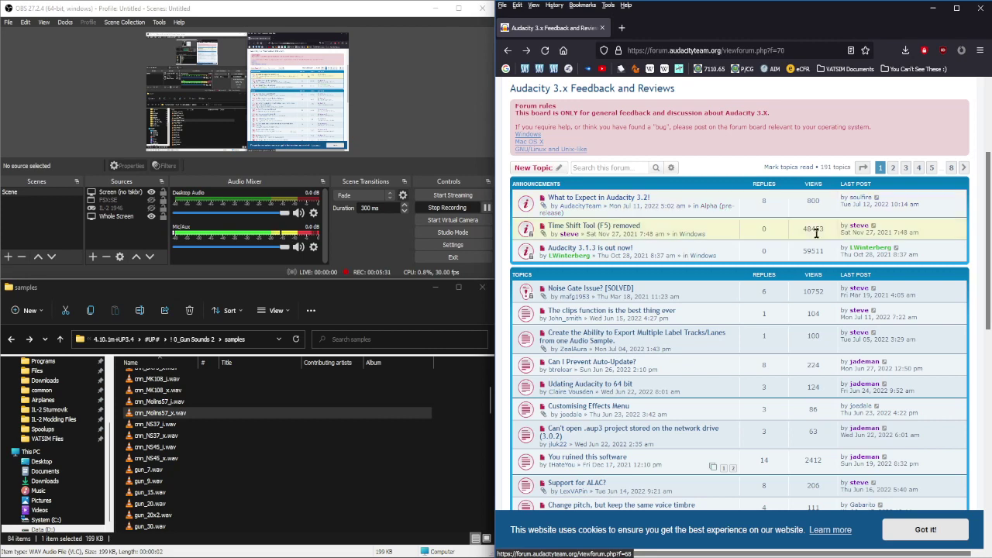
pyautogui.click(471, 208)
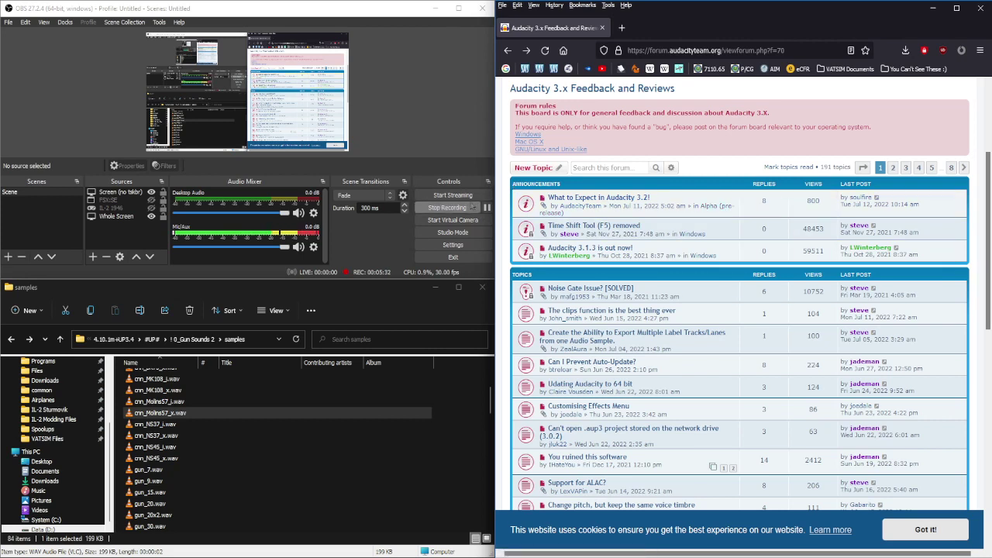